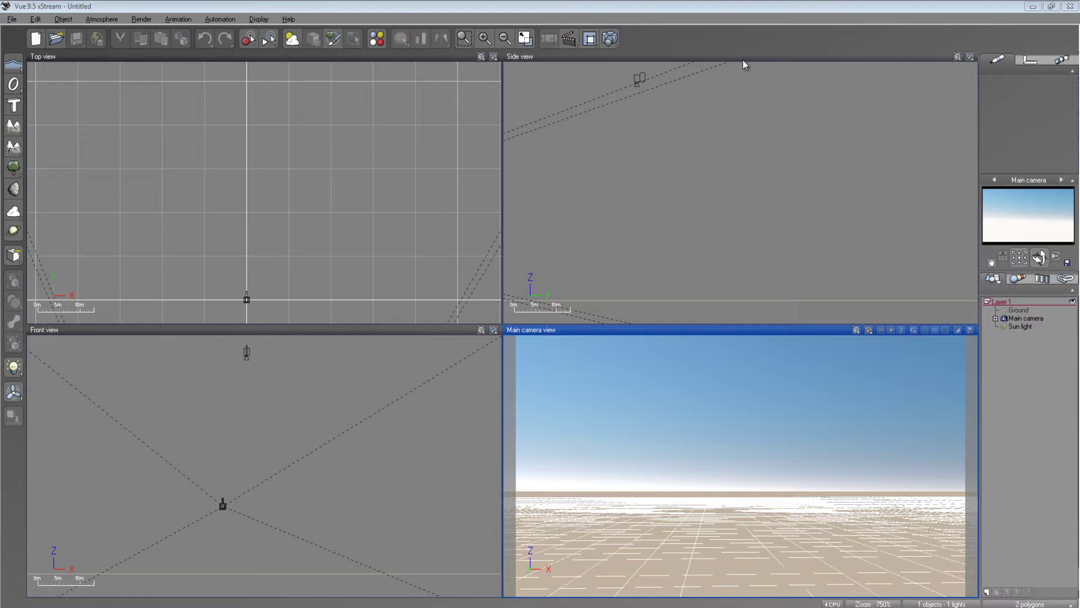
Step: Add a procedural terrain to the scene and open it in the Terrain Editor with the Brush Editor closed
left_click(13, 147)
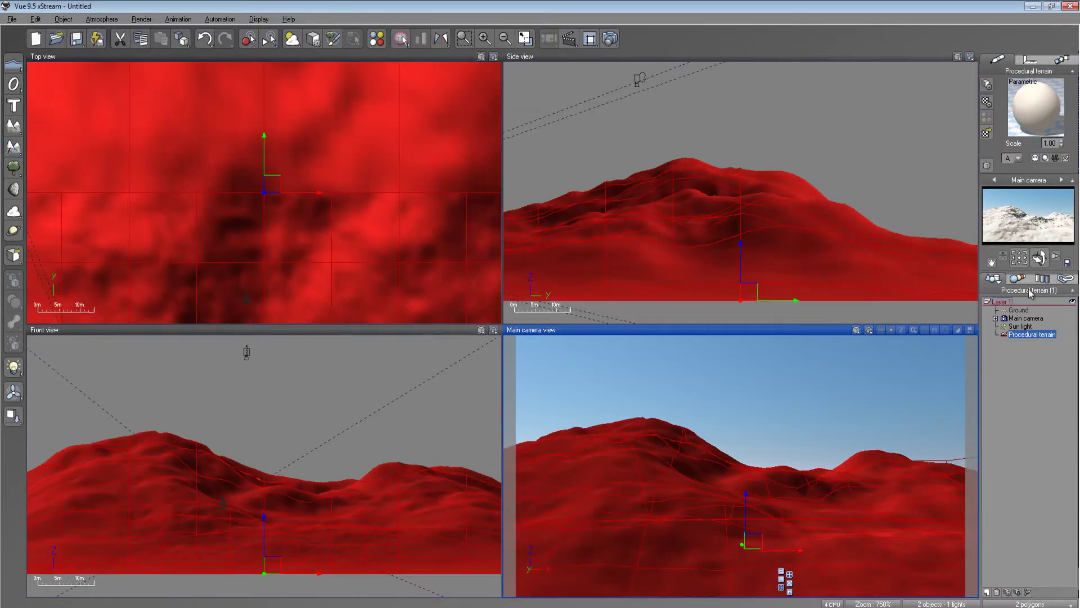
left_click_drag(1039, 257, 829, 360)
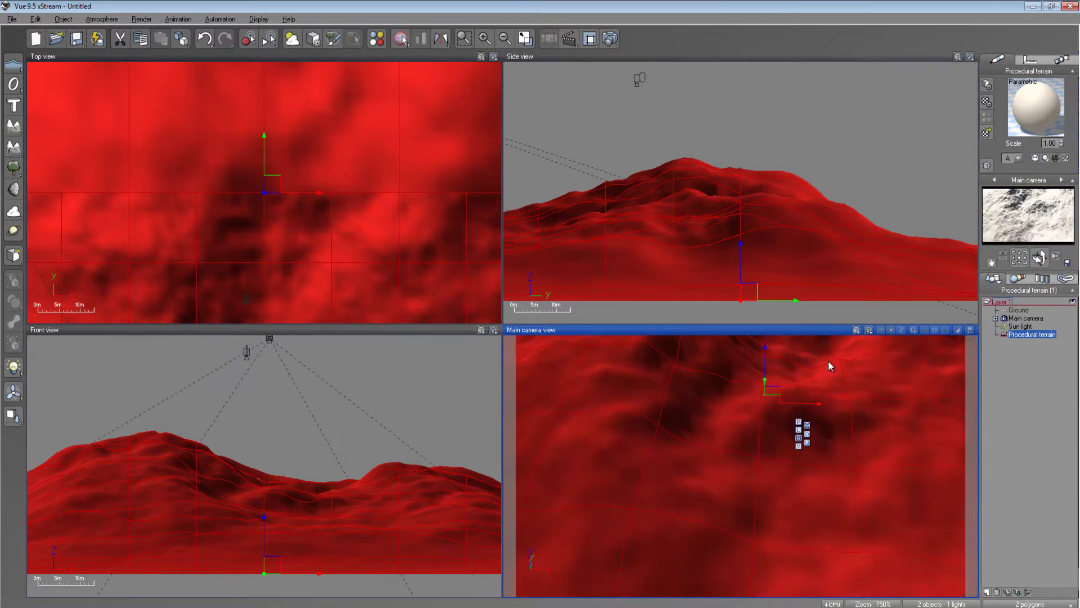
double_click(1032, 334)
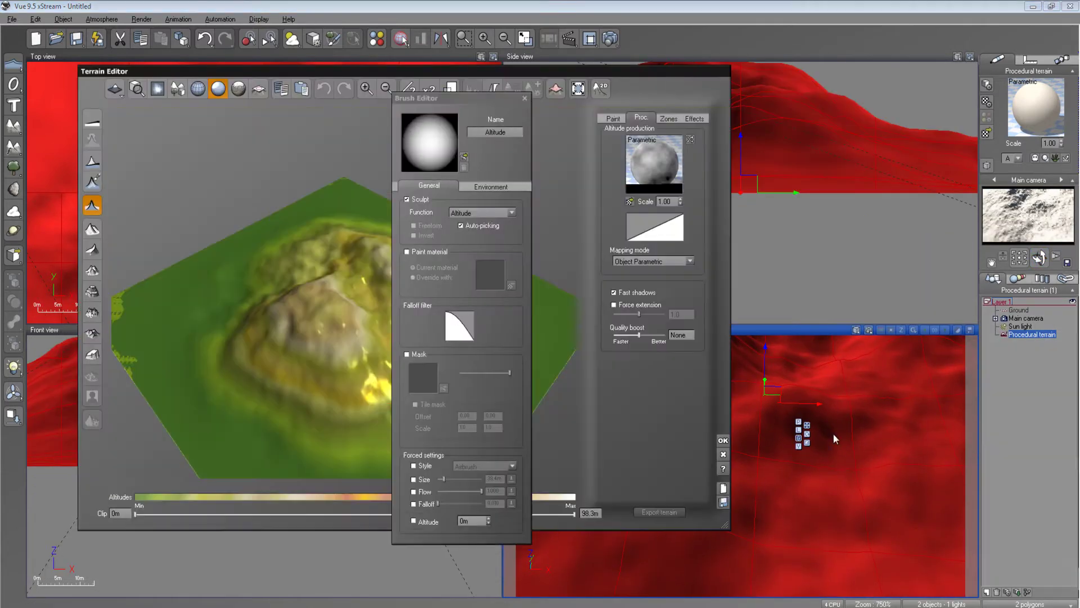
left_click(524, 98)
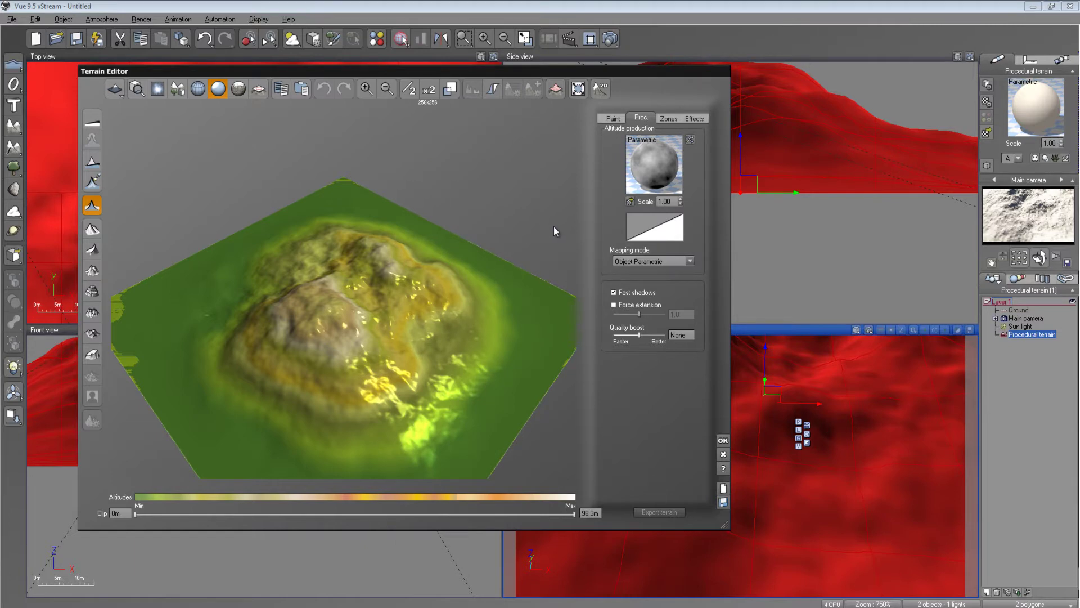
Step: Edit the terrain's altitude production function, moving the fractal node up below Position and changing its type to Terrain Fractal
right_click_drag(357, 315, 420, 286)
right_click(653, 176)
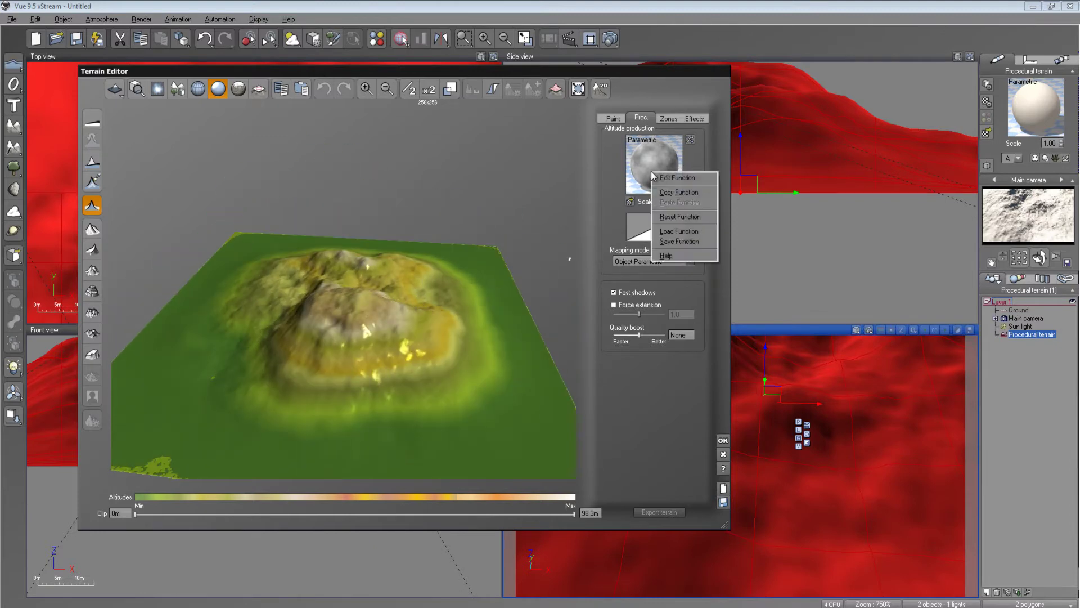
left_click(677, 178)
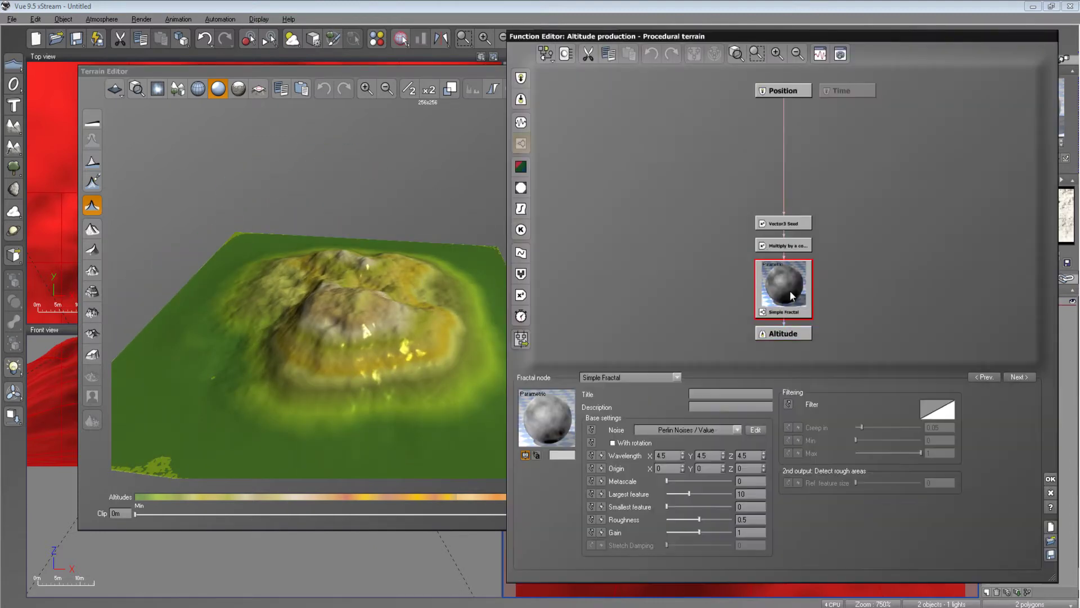
left_click_drag(792, 294, 792, 184)
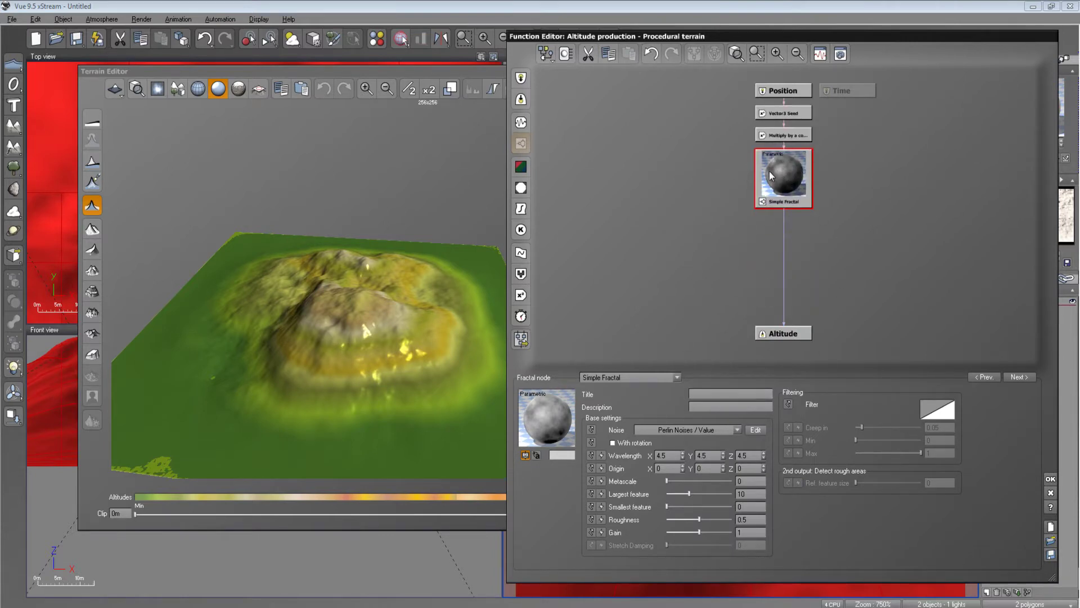
left_click(676, 377)
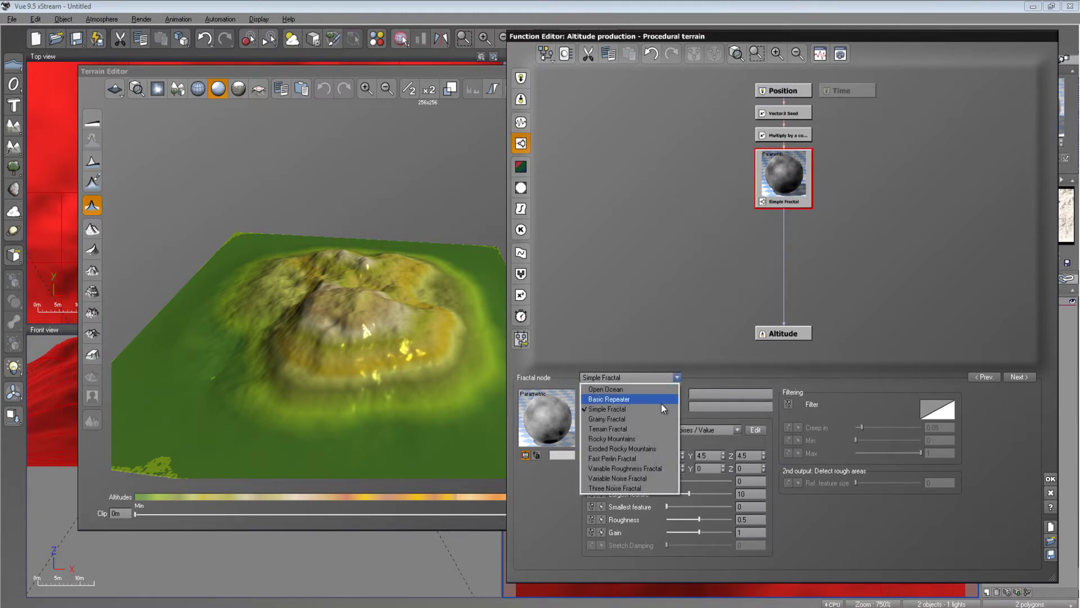
left_click(661, 429)
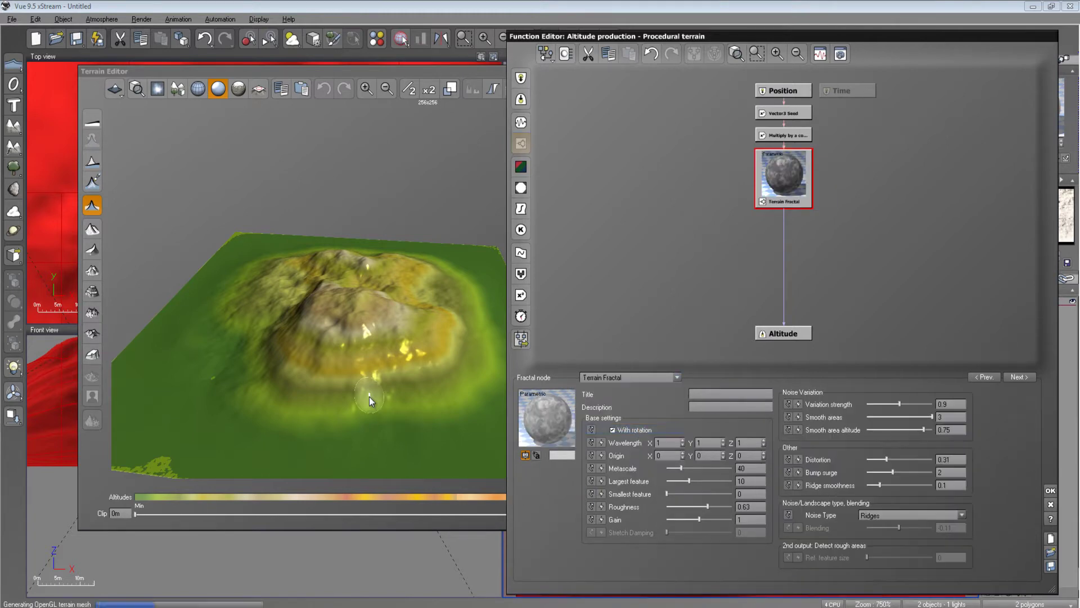
right_click_drag(369, 397, 323, 377)
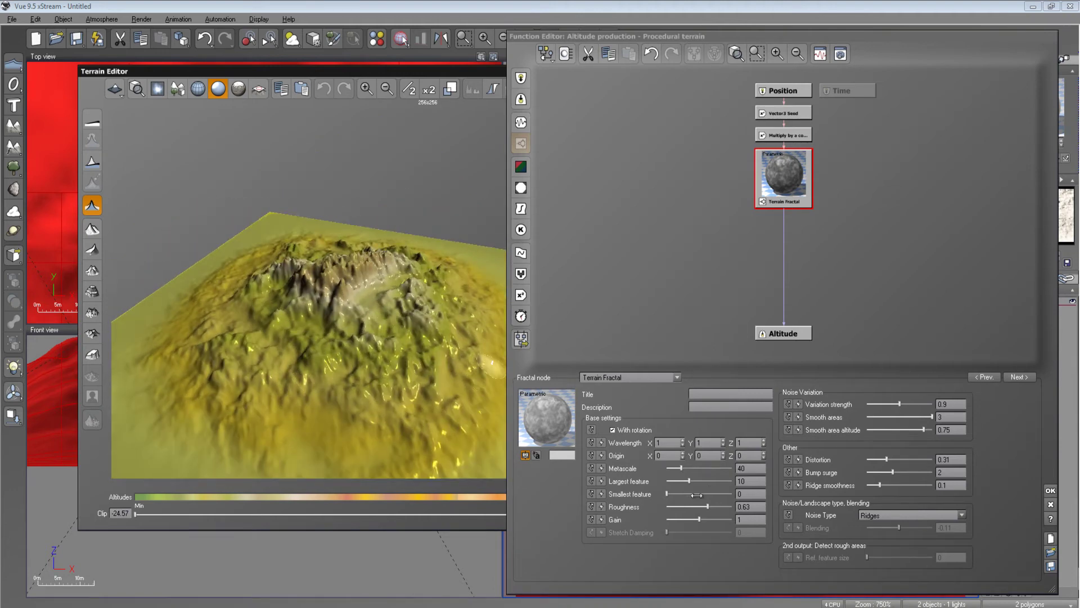
Step: Set the Terrain Fractal node's smallest feature to about 3.85 and inspect the relief up close
left_click_drag(679, 495, 723, 494)
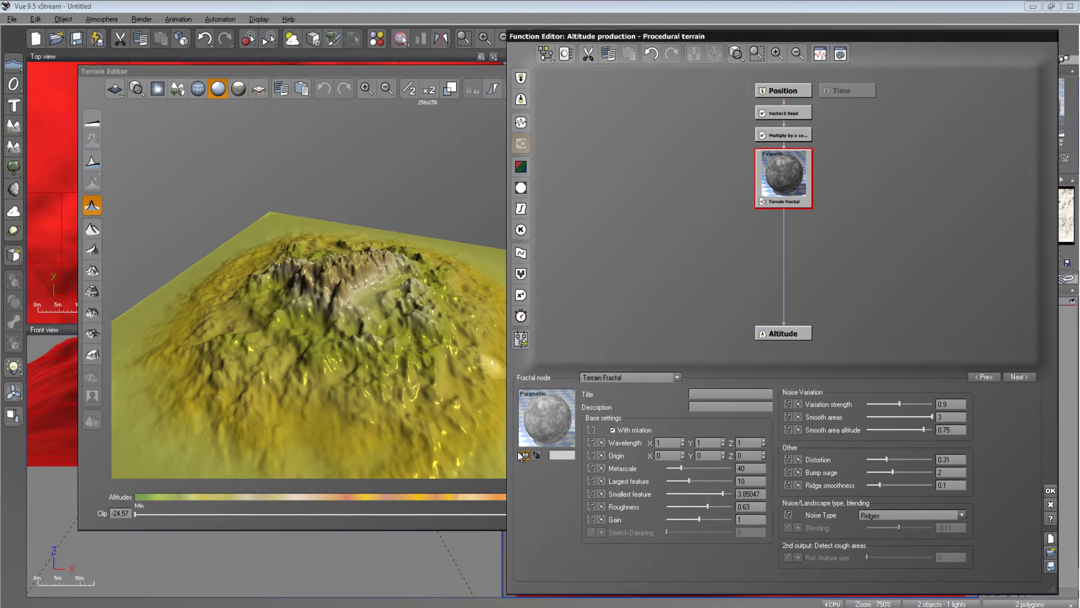
right_click_drag(388, 367, 395, 307)
right_click_drag(340, 350, 387, 195)
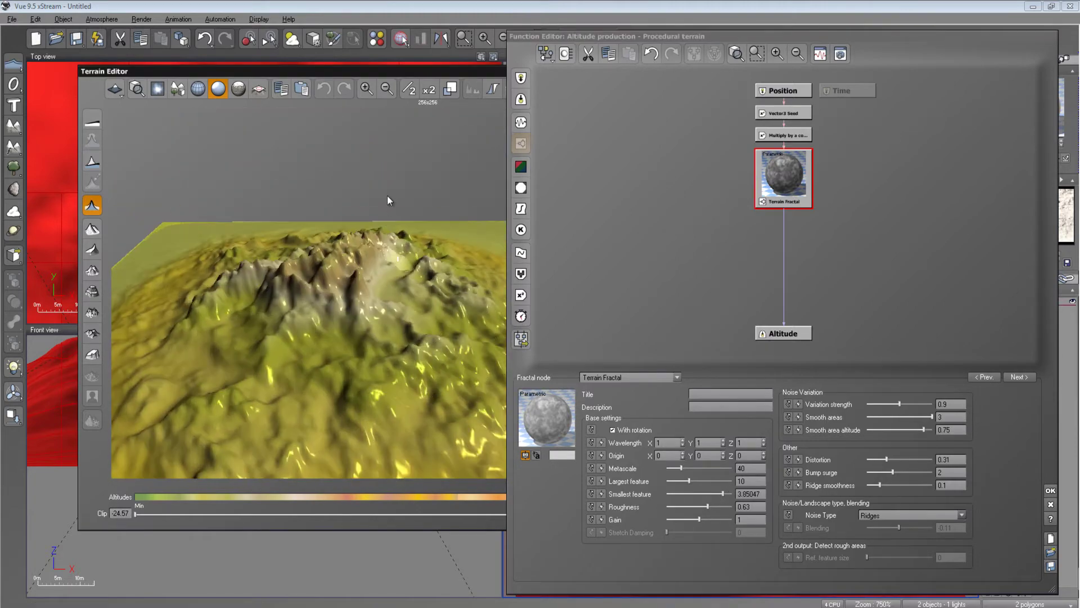
Step: Double the terrain resolution twice to 1024x1024
left_click(429, 90)
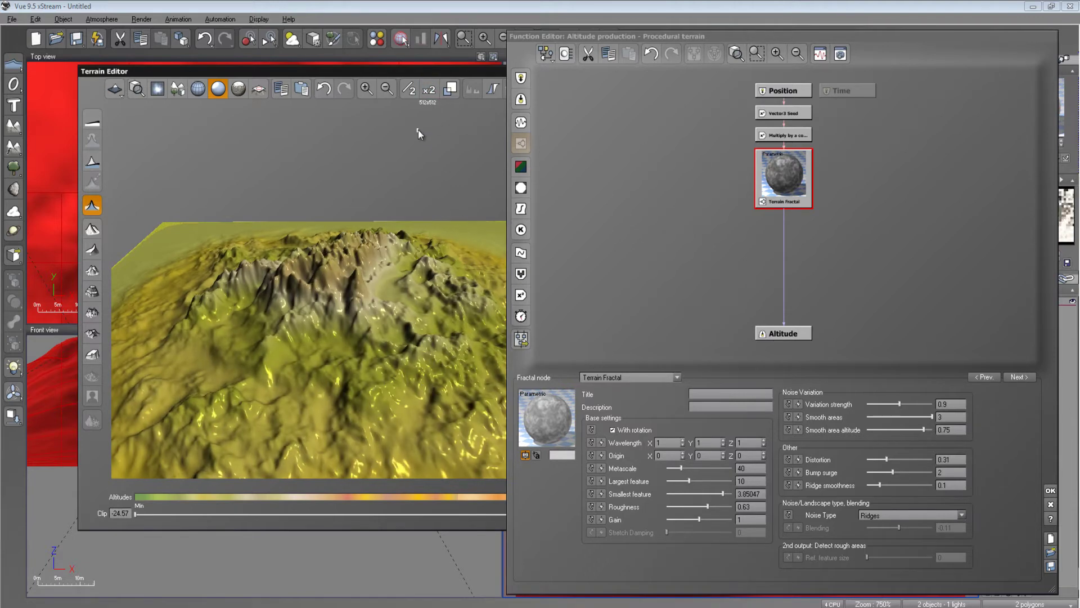
left_click(438, 94)
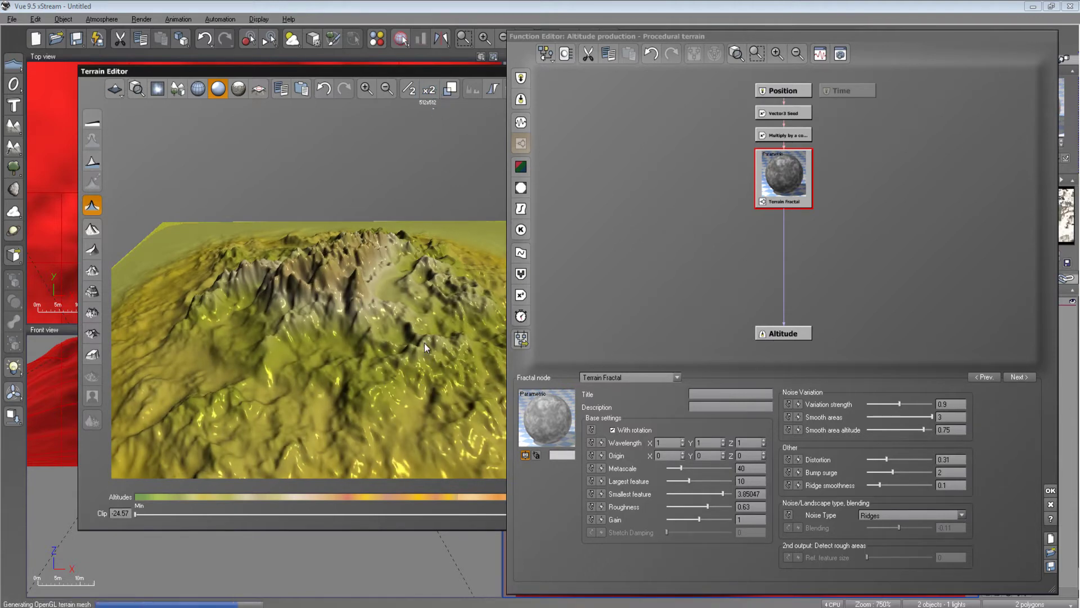
right_click_drag(426, 307, 405, 315)
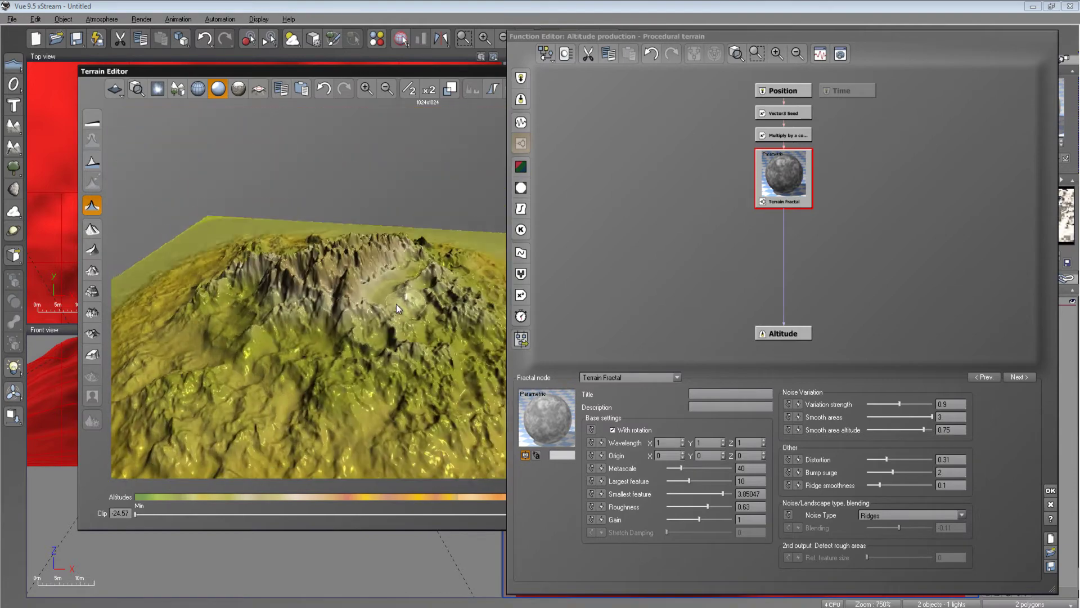
Step: Set the Terrain Fractal node's smallest feature to 0 and inspect the fine detail on the peaks
left_click_drag(722, 494, 667, 493)
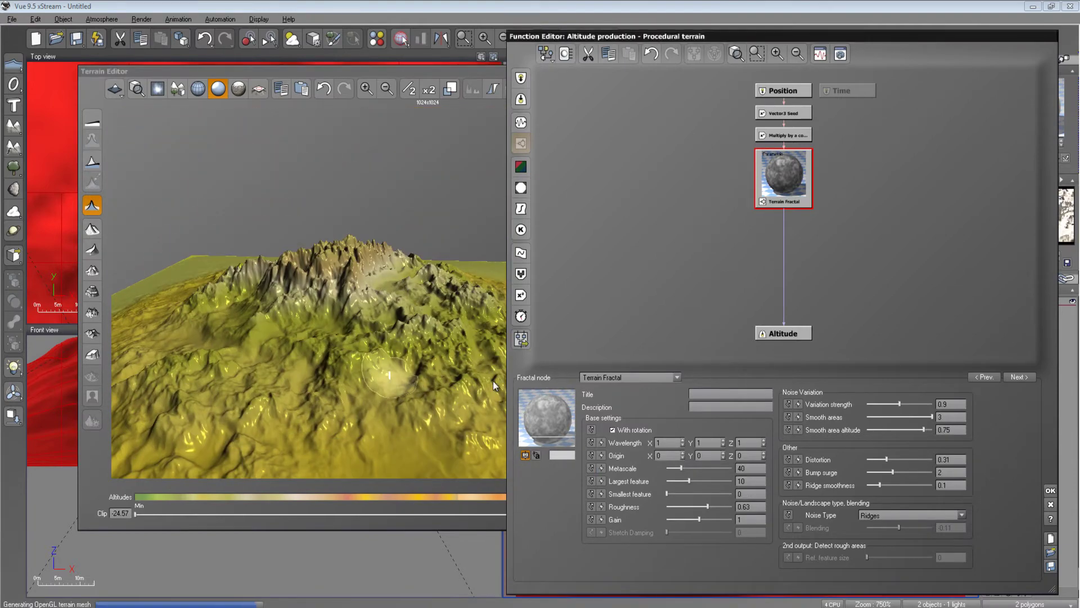
right_click_drag(489, 386, 353, 360)
mouse_move(355, 249)
right_mouse_down()
mouse_move(356, 286)
mouse_move(303, 231)
mouse_move(428, 346)
mouse_move(265, 433)
mouse_move(381, 394)
mouse_move(326, 401)
right_mouse_up()
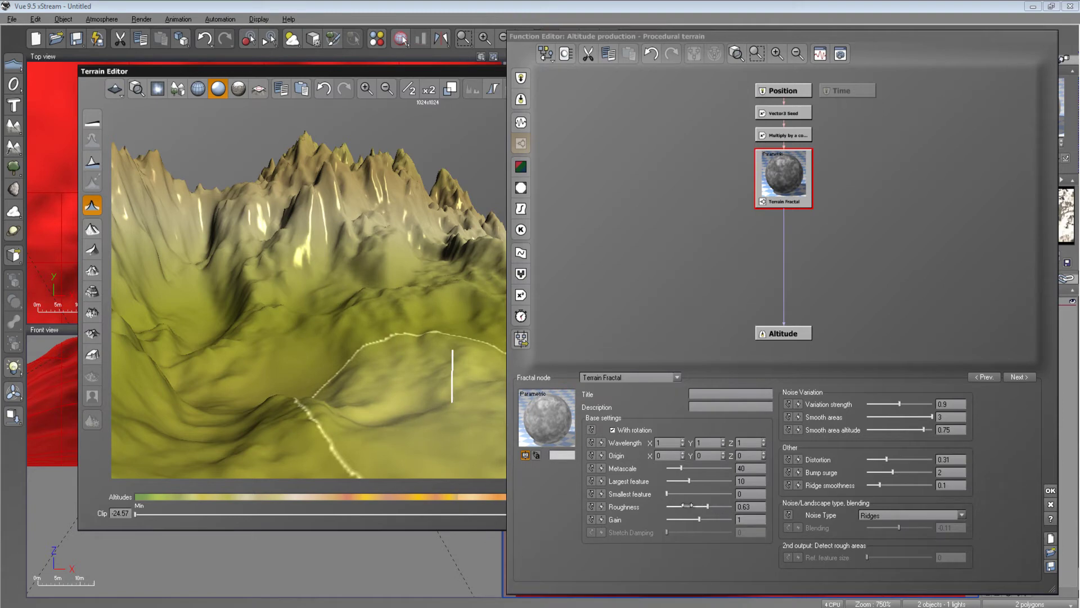
Step: Set the Terrain Fractal node's smallest feature to 10 and accept the altitude function and terrain edits
left_click_drag(668, 493, 733, 493)
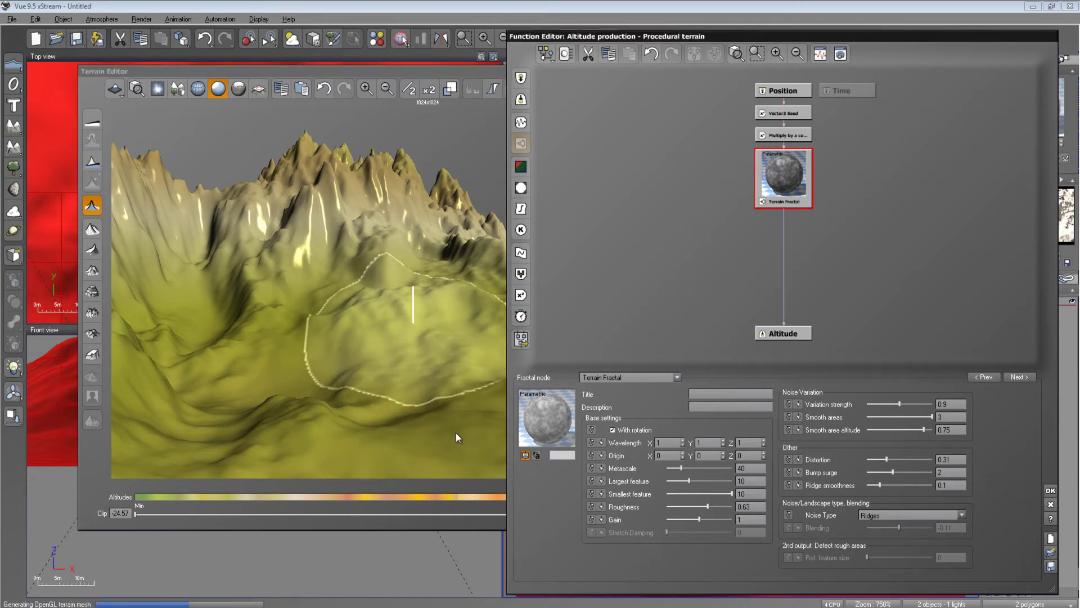
right_click_drag(456, 433, 372, 278)
right_click_drag(300, 355, 409, 353)
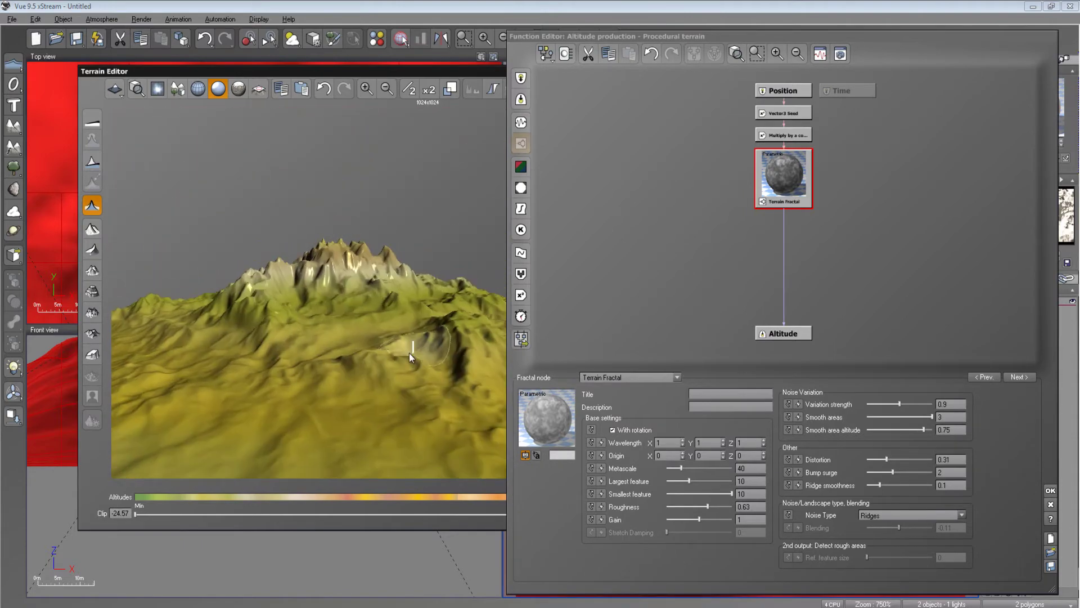
mouse_move(353, 387)
right_mouse_down()
mouse_move(292, 376)
mouse_move(336, 296)
mouse_move(222, 363)
mouse_move(398, 353)
mouse_move(227, 344)
mouse_move(272, 310)
mouse_move(423, 327)
mouse_move(359, 347)
mouse_move(326, 373)
right_mouse_up()
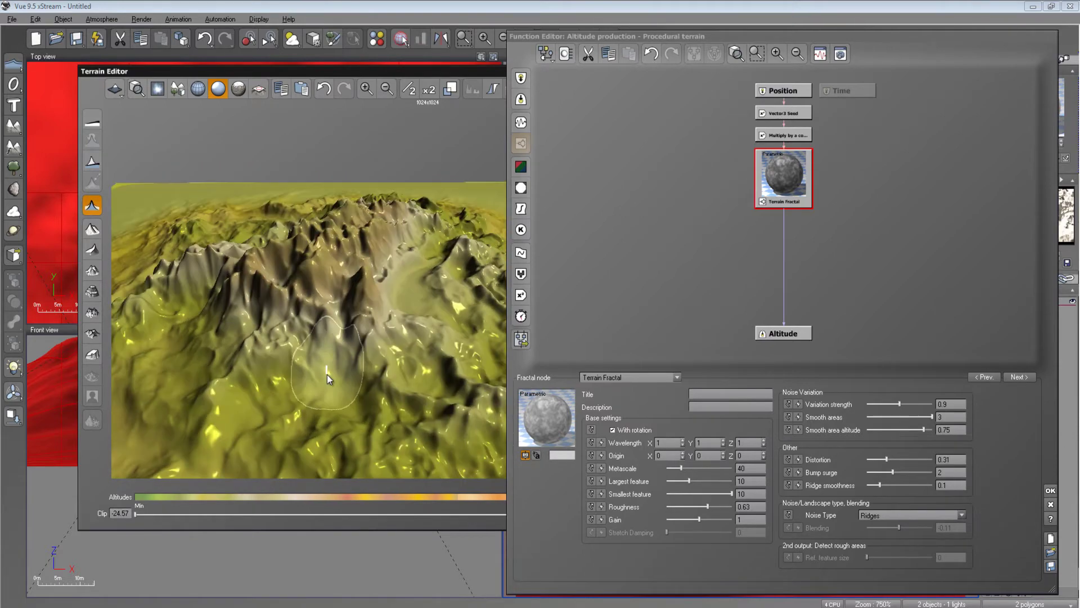
left_click(1050, 491)
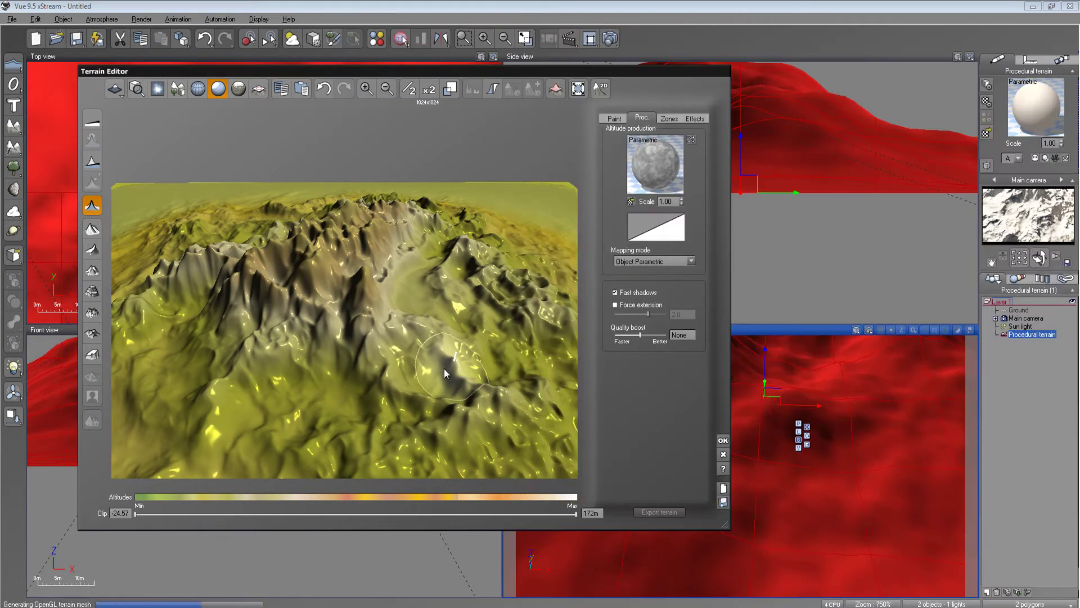
left_click(723, 442)
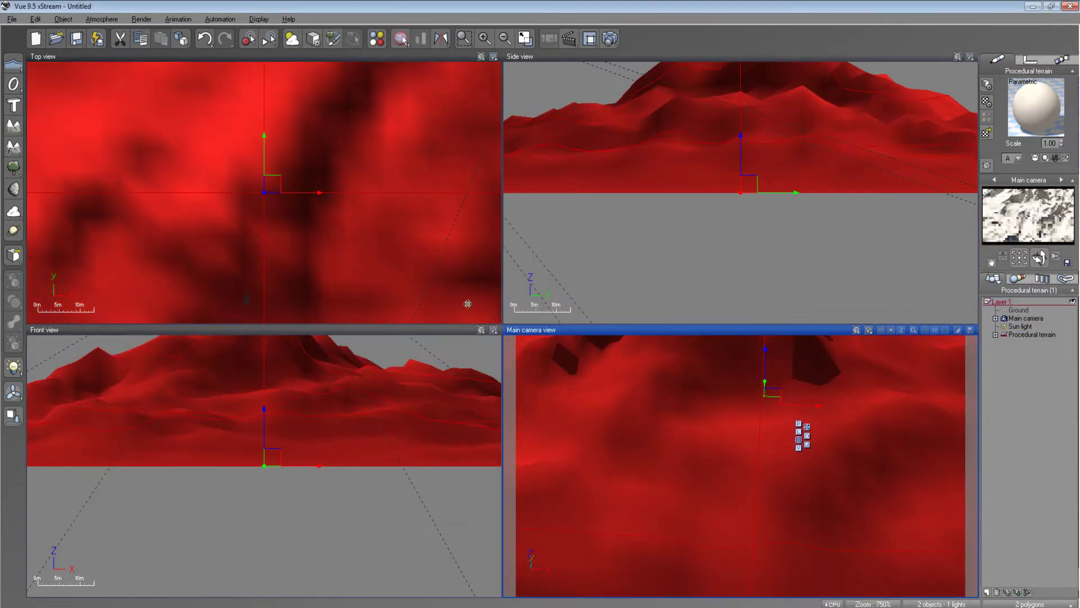
Step: Scale the terrain up to about 1.9 km wide in front of the main camera and tilt the camera up towards it
scroll(364, 190, "down", 10)
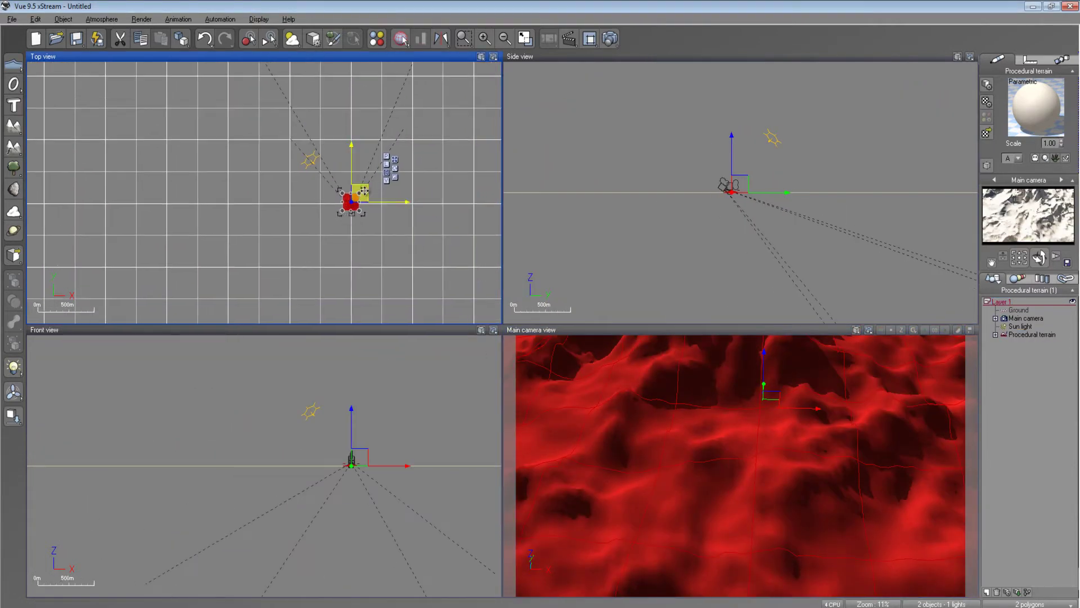
left_click_drag(365, 190, 392, 91)
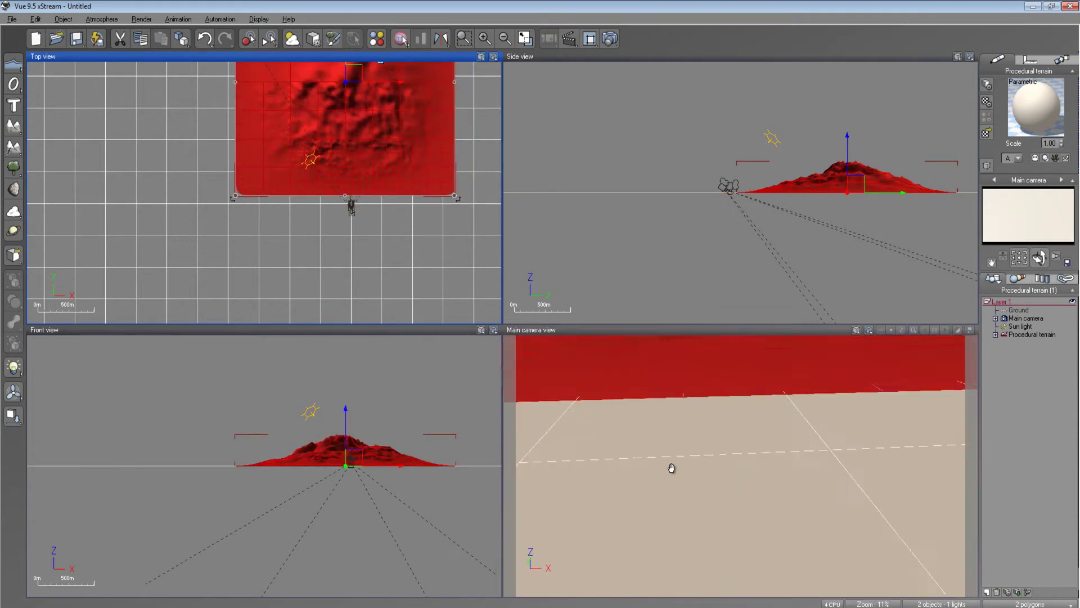
left_click_drag(672, 467, 706, 389)
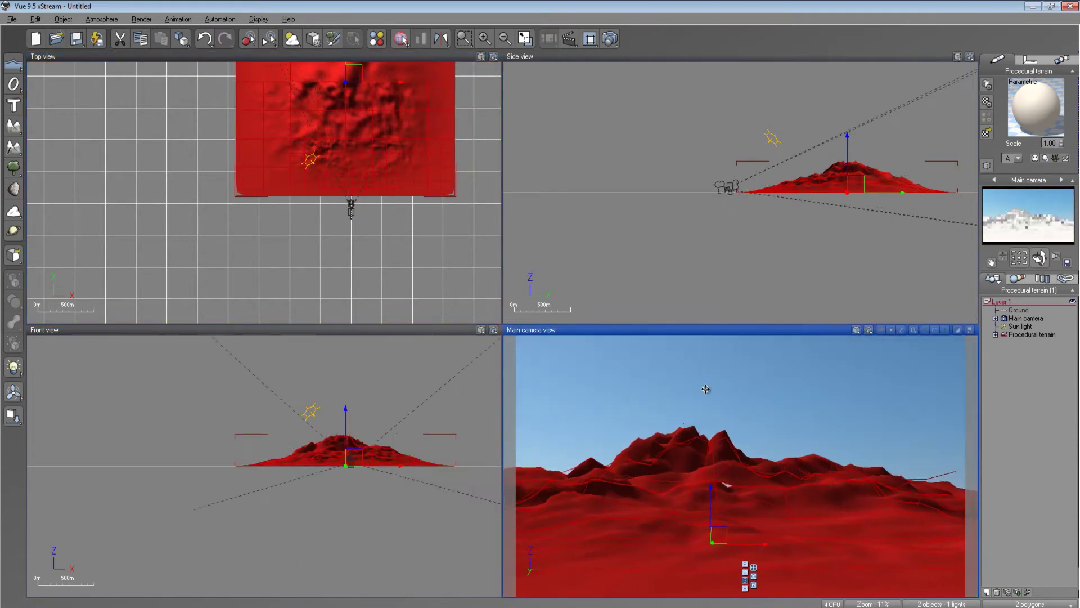
Step: Reposition the terrain farther away from the main camera and slightly to its left
left_click(437, 234)
scroll(437, 234, "down", 8)
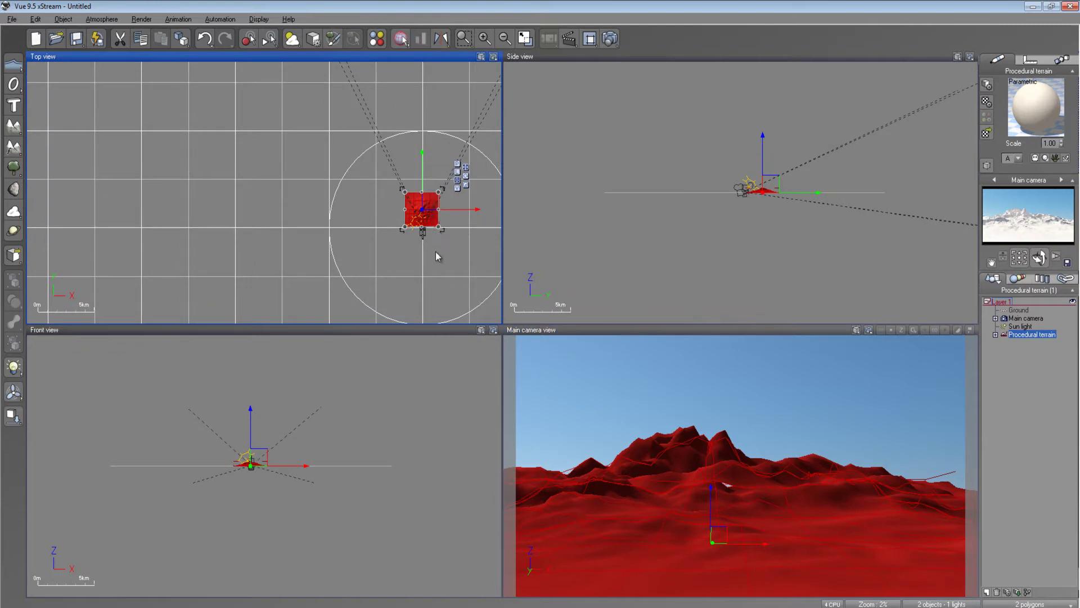
scroll(438, 256, "down", 5)
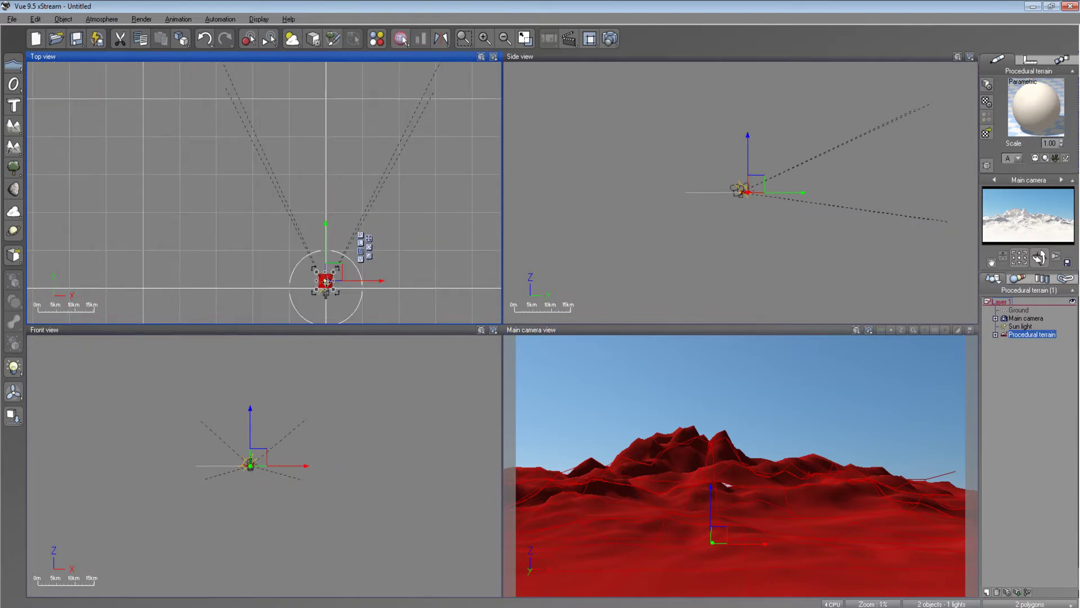
left_click_drag(320, 281, 308, 256)
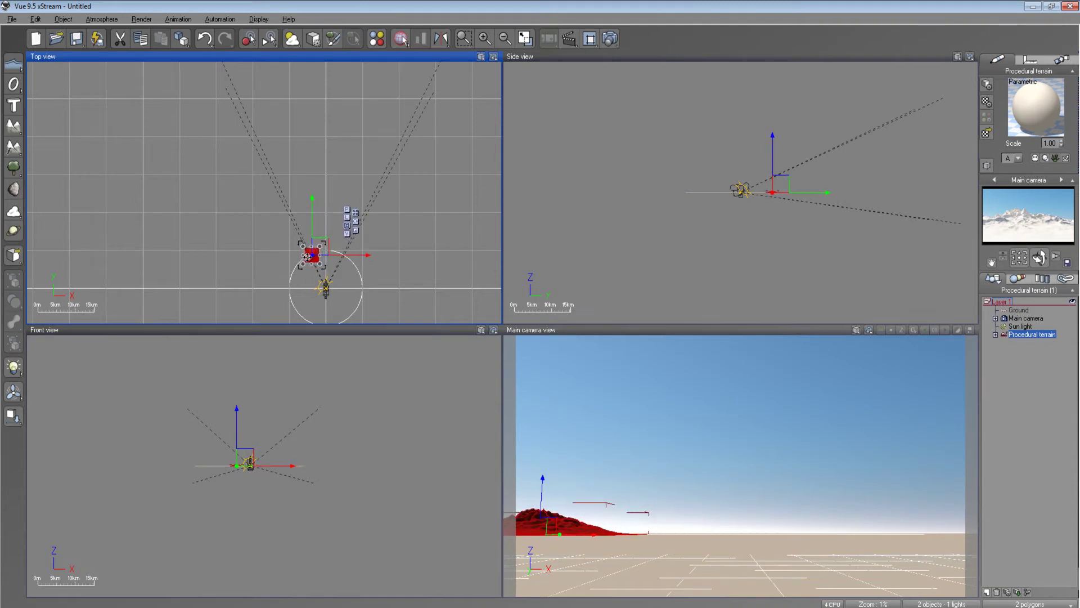
left_click(690, 396)
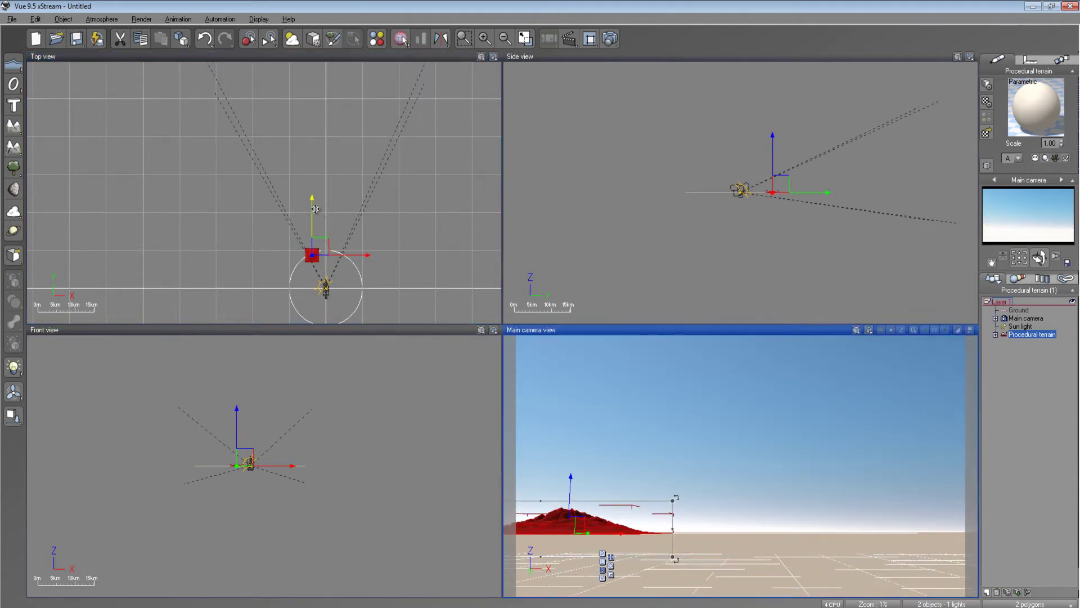
left_click_drag(314, 210, 321, 241)
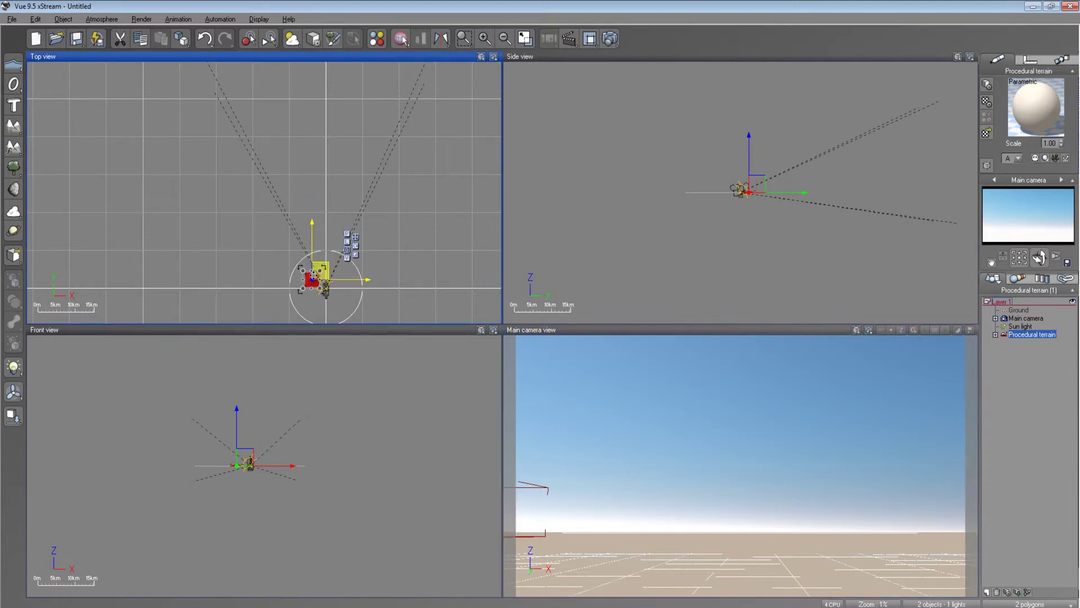
left_click_drag(315, 281, 324, 273)
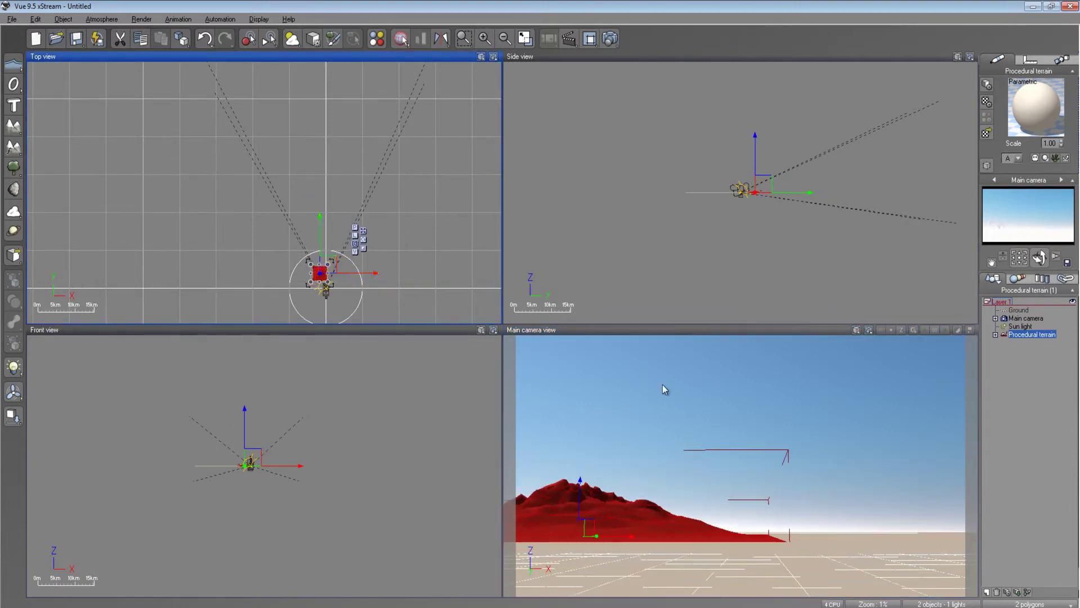
Step: Render the scene at Preview quality and accept the post-render options
left_click(612, 40)
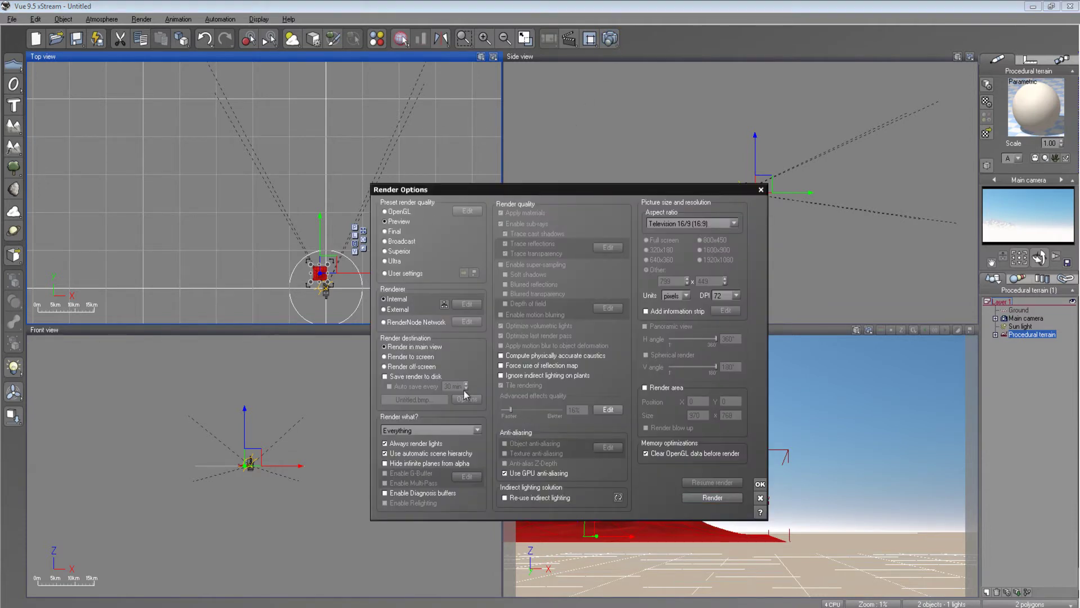
left_click(712, 498)
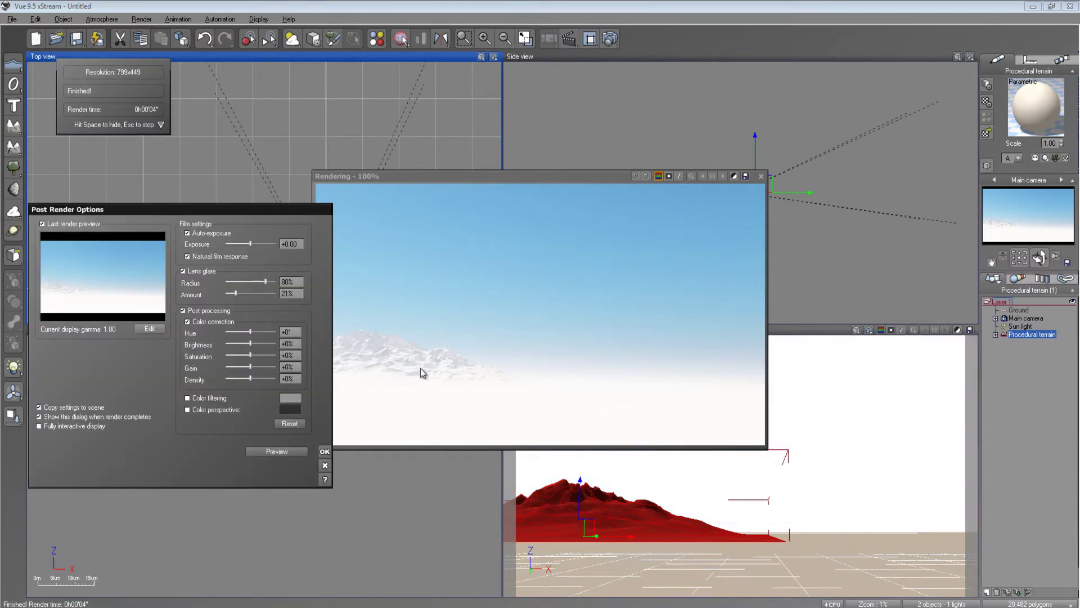
left_click(324, 452)
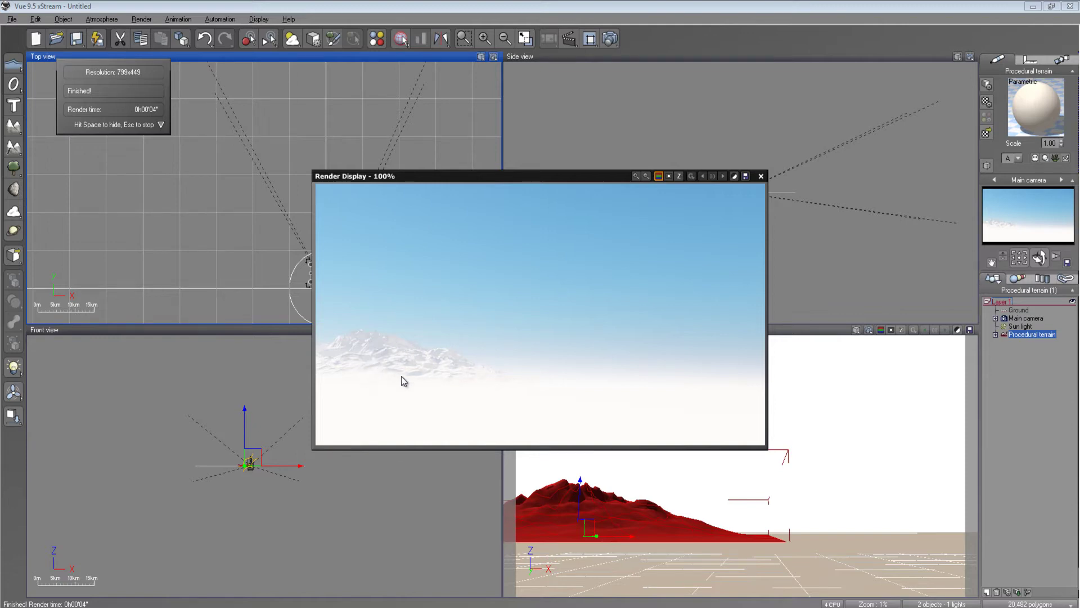
Step: Close the render display and delete the procedural terrain from the scene
left_click(761, 176)
key("Delete")
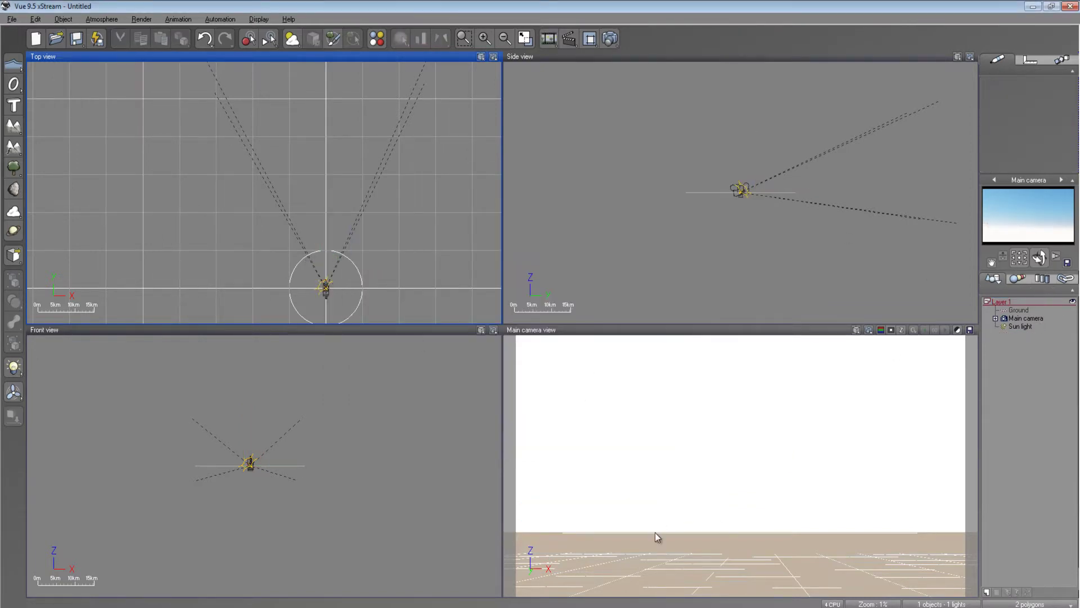
Step: Add a standard terrain, place it just in front of the main camera and tilt the camera slightly upward
left_click(16, 151)
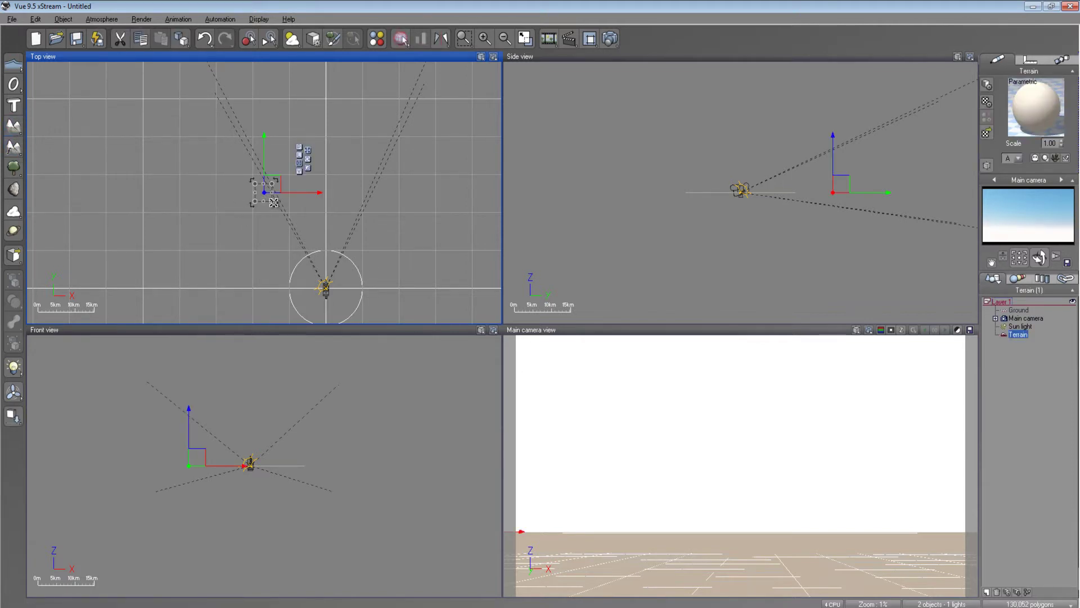
left_click_drag(274, 203, 327, 287)
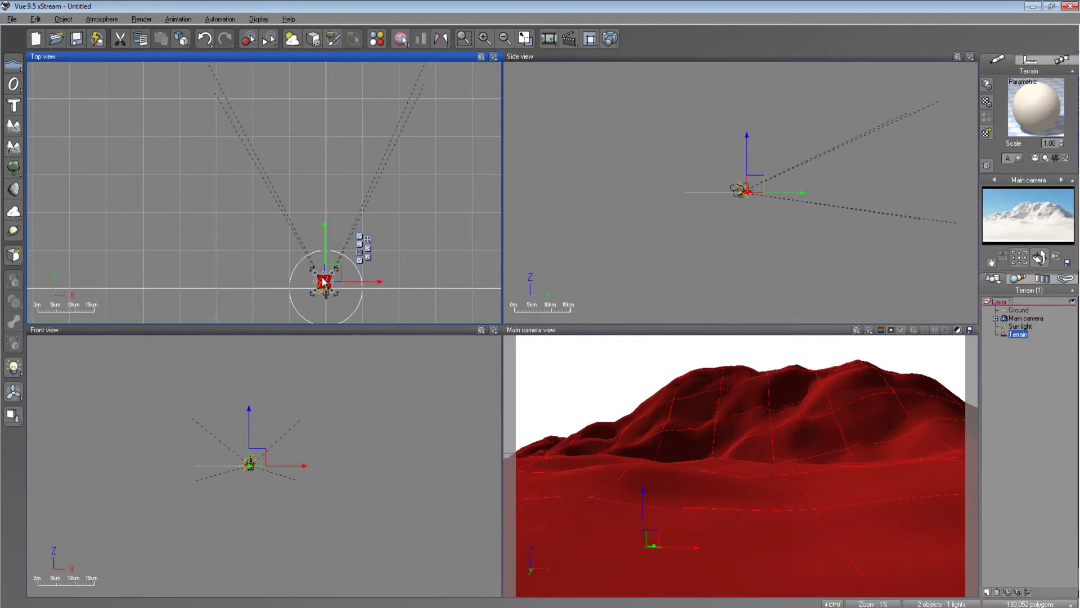
left_click(659, 460)
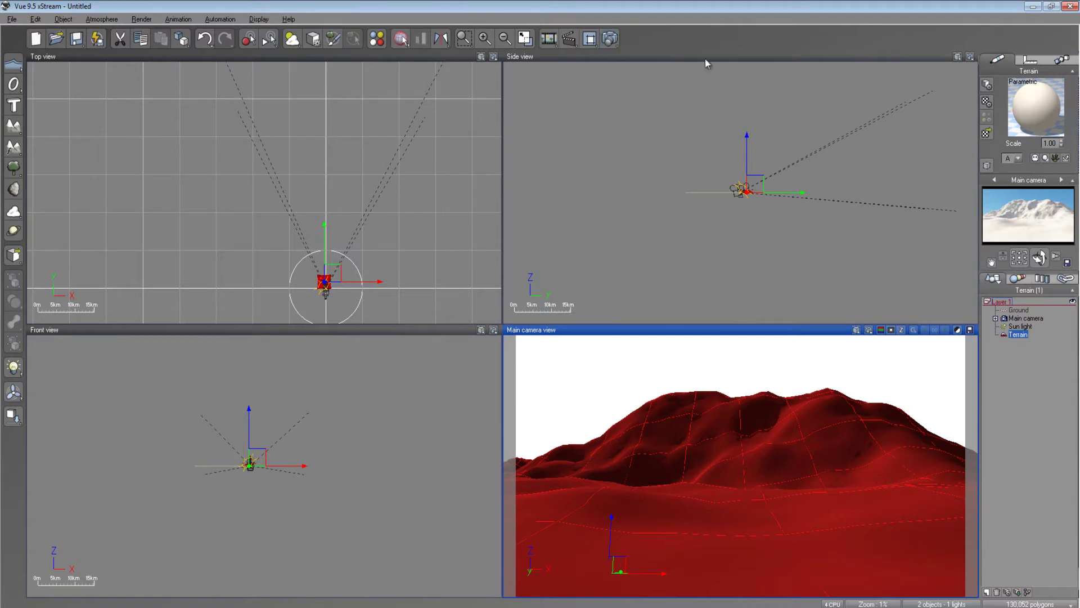
Step: Move the terrain farther away from the main camera and to its left so one flank slopes down in view
double_click(1016, 335)
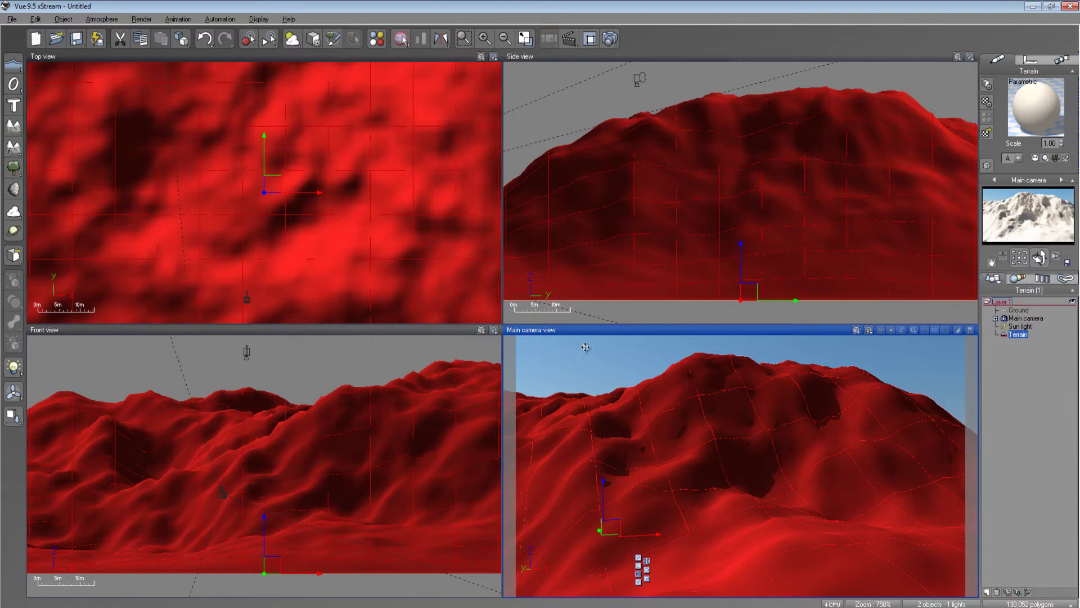
left_click_drag(379, 248, 293, 181)
left_click_drag(631, 427, 734, 475)
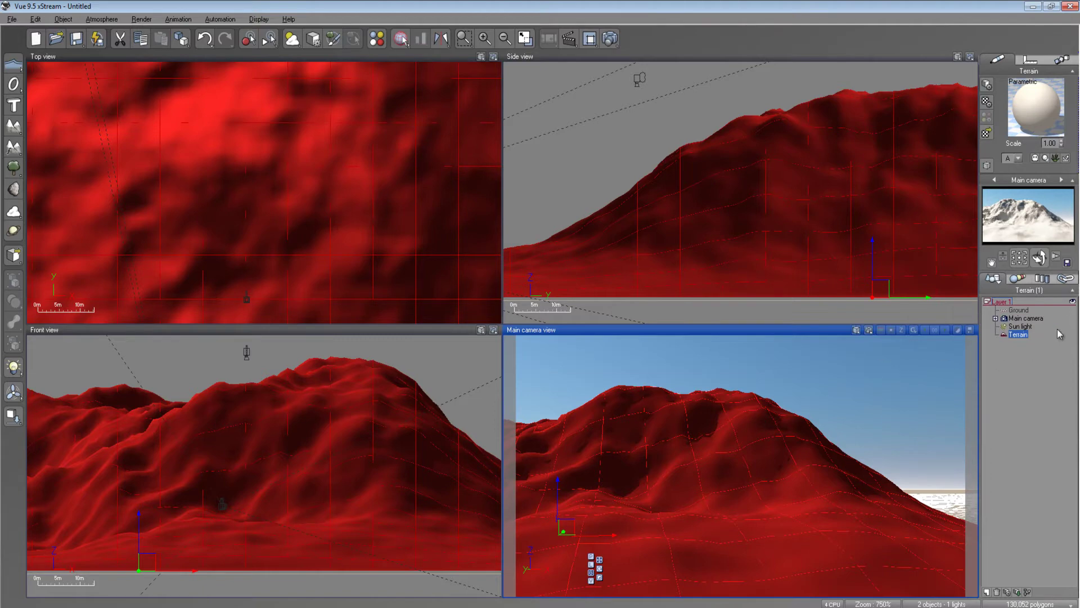
Step: Open the terrain in the Terrain Editor, close the Brush Editor and move the editor window slightly aside
double_click(1018, 335)
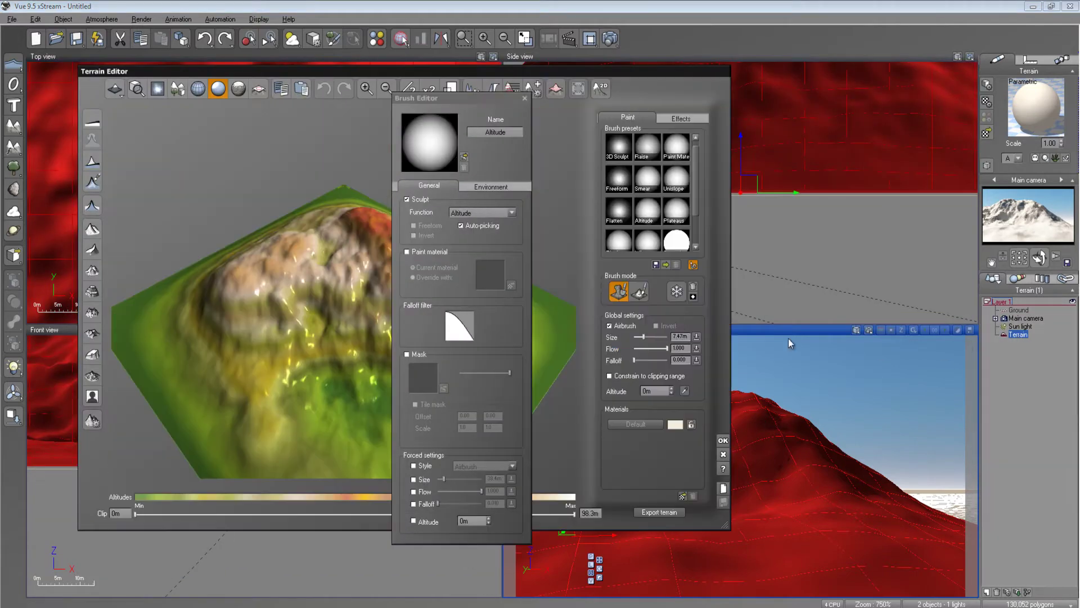
left_click(526, 99)
left_click_drag(629, 73, 666, 70)
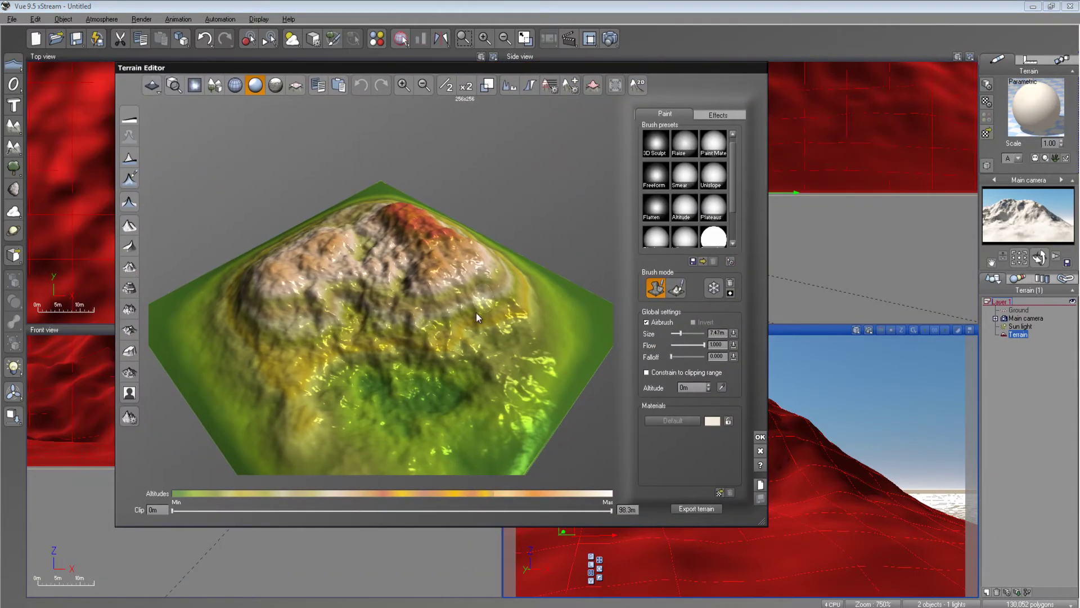
Step: Reset the default terrain to a flat surface in the Terrain Editor
right_click_drag(476, 313, 449, 396)
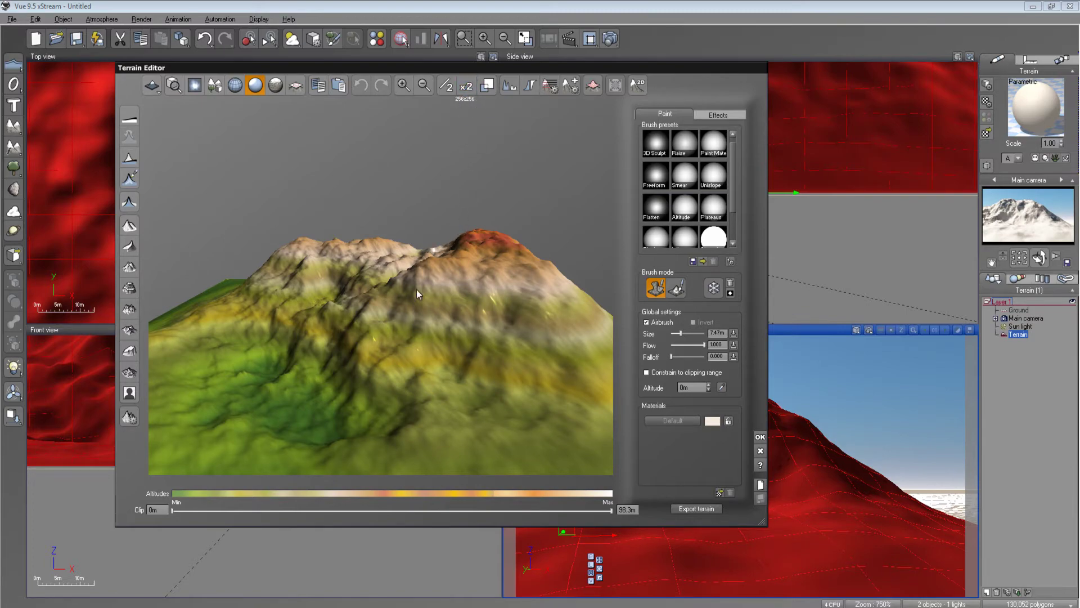
right_click_drag(417, 289, 346, 296)
left_click(130, 119)
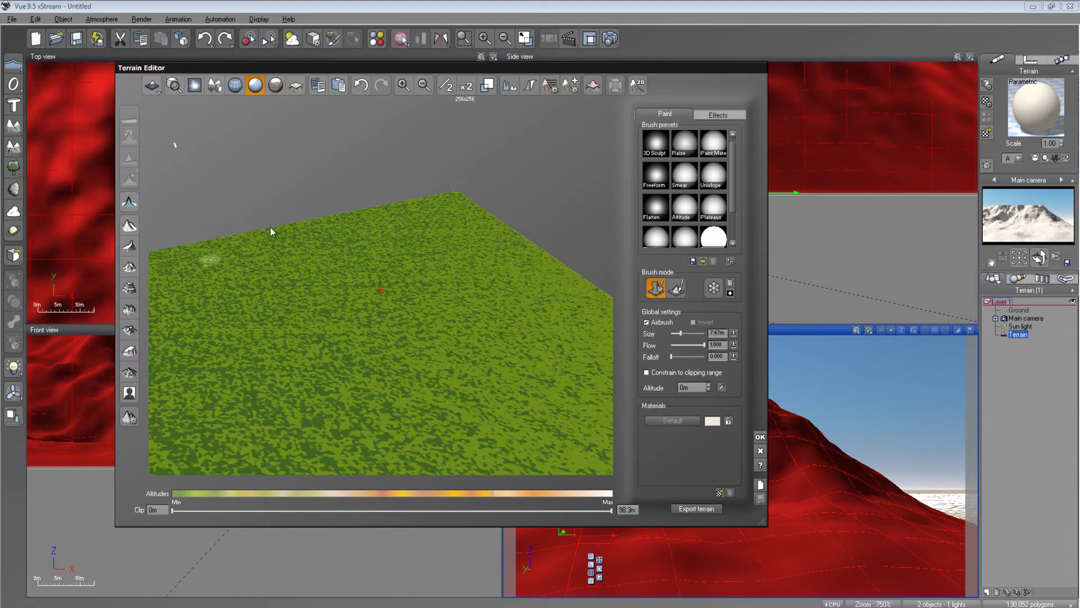
Step: Raise the flat terrain's resolution to 2048x2048 and generate a rugged eroded landform on it
right_click_drag(270, 231, 367, 297)
left_click(468, 90)
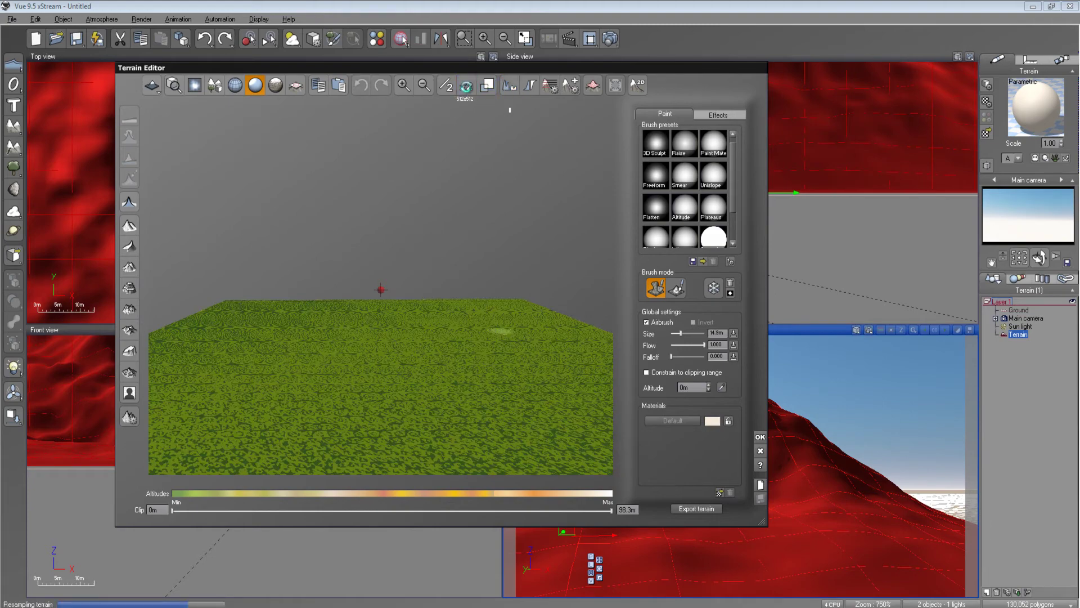
left_click(468, 90)
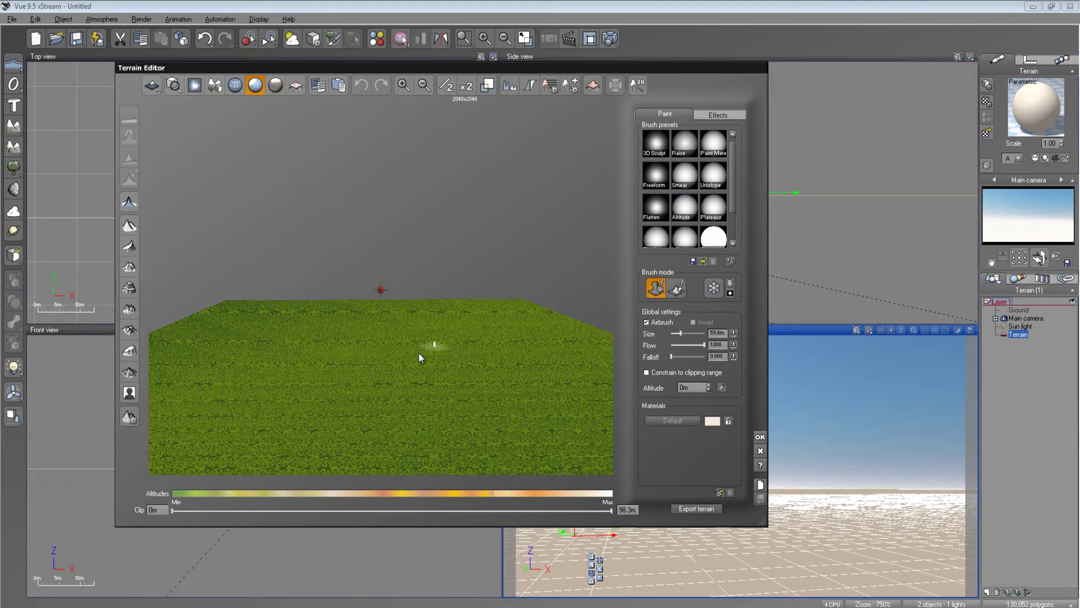
right_click_drag(435, 320, 312, 323)
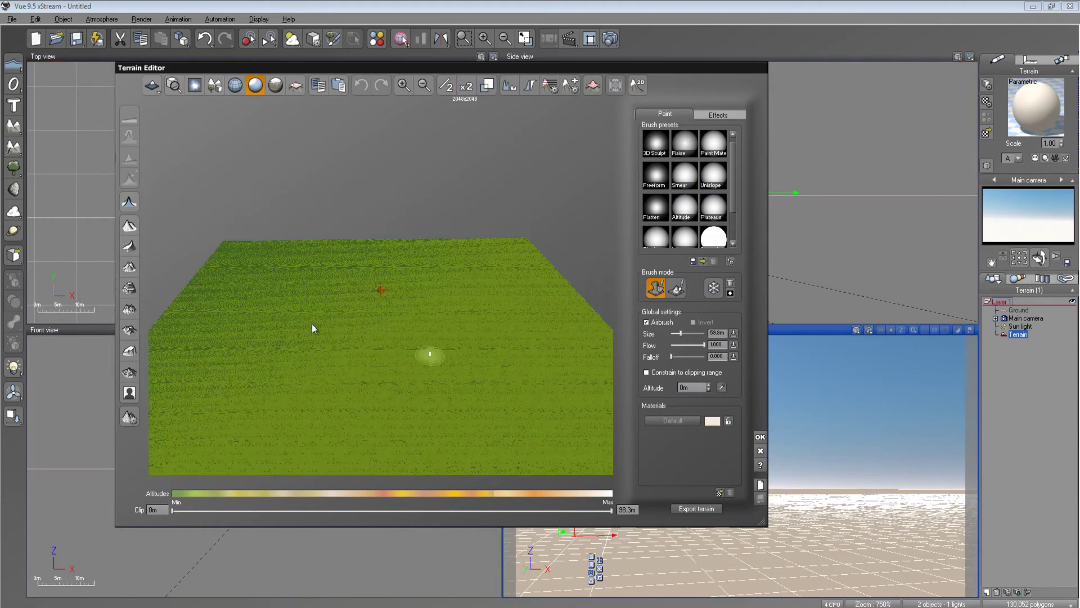
left_click(129, 268)
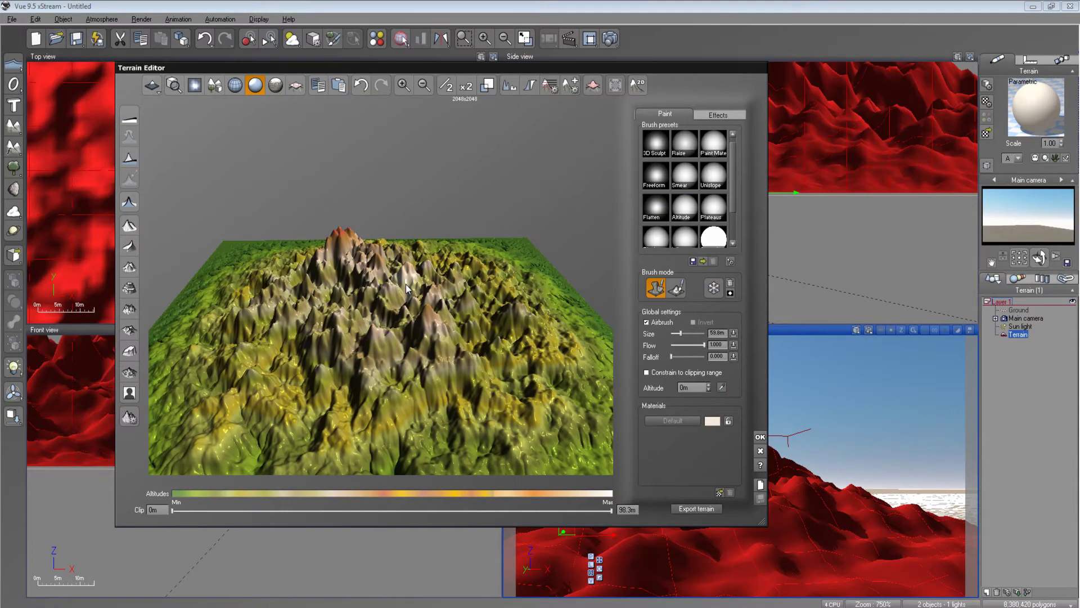
Step: Inspect the rugged landform from above, flatten the terrain and reduce its resolution to 256x256
left_click_drag(324, 347, 489, 197)
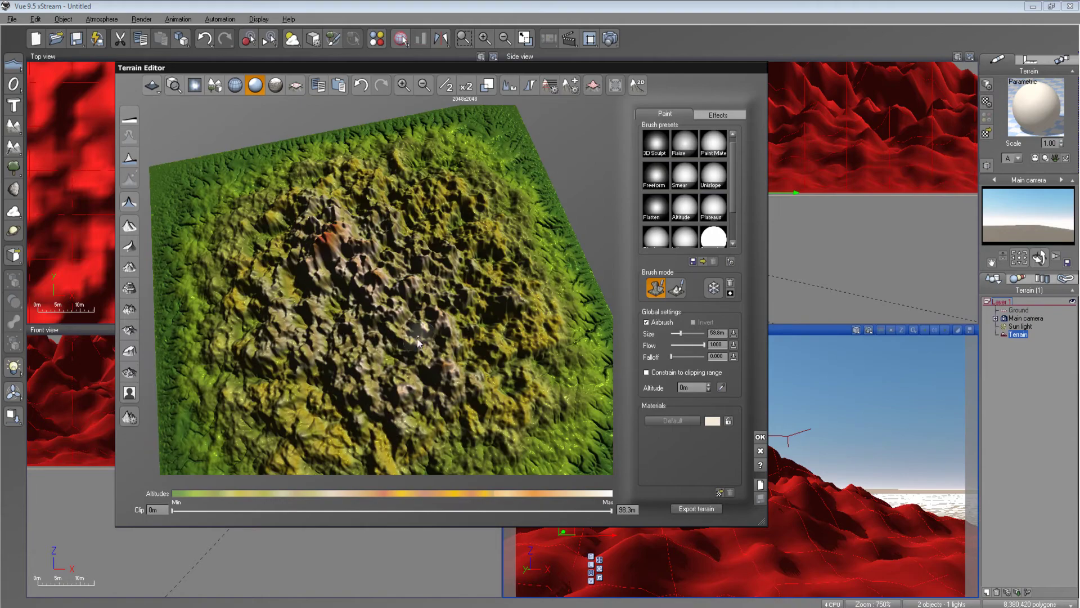
left_click_drag(417, 339, 383, 326)
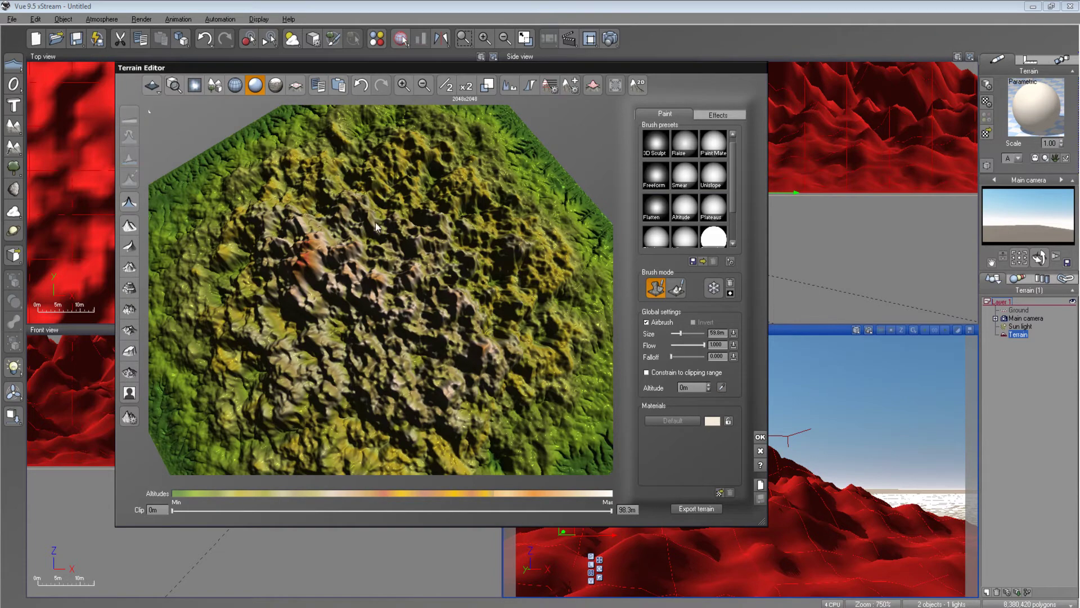
left_click_drag(373, 221, 386, 168)
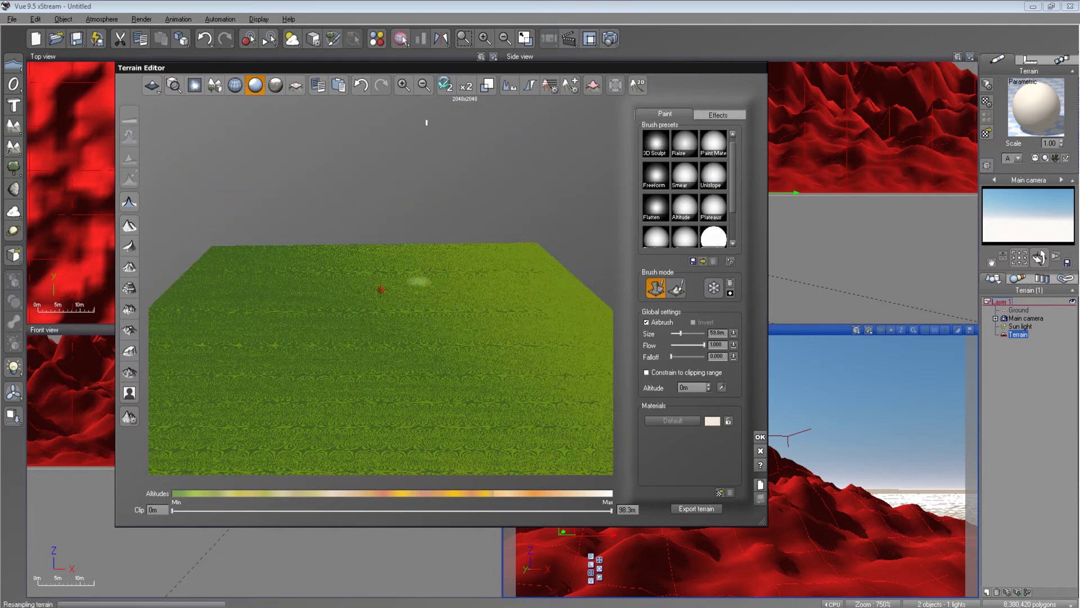
left_click(445, 86)
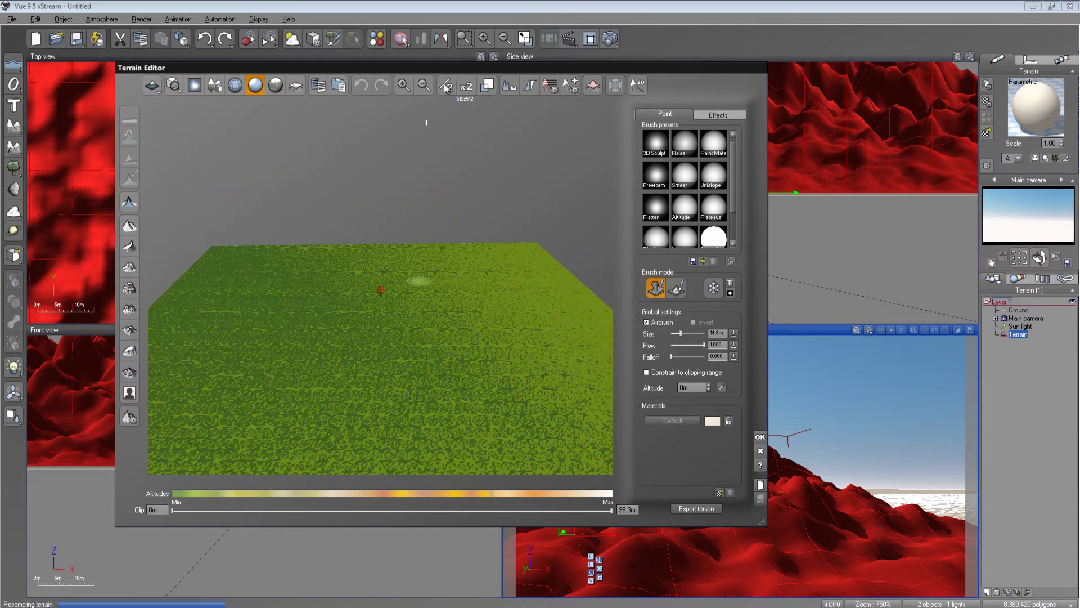
left_click(445, 87)
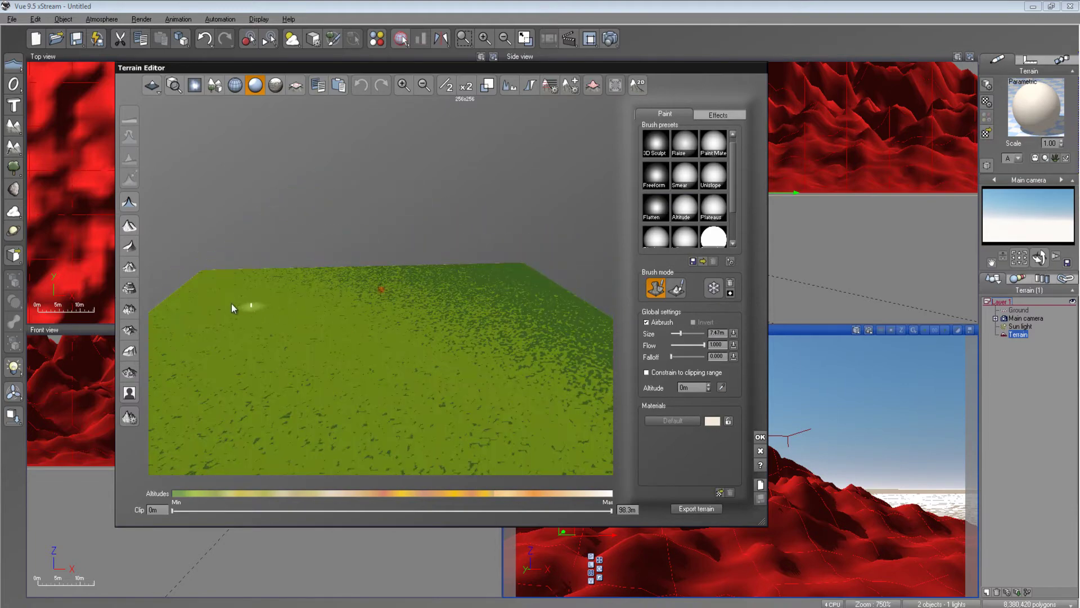
Step: Generate the same eroded landform at 256x256, increase the resolution to 2048x2048 and inspect the resampled shape
left_click(134, 272)
left_click_drag(456, 299, 449, 192)
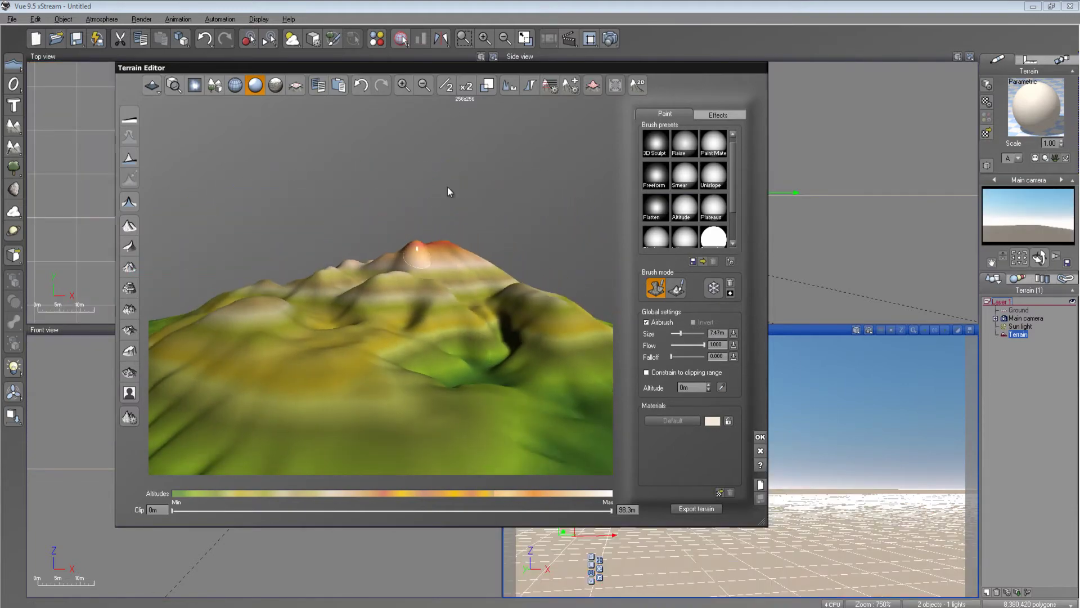
left_click(467, 86)
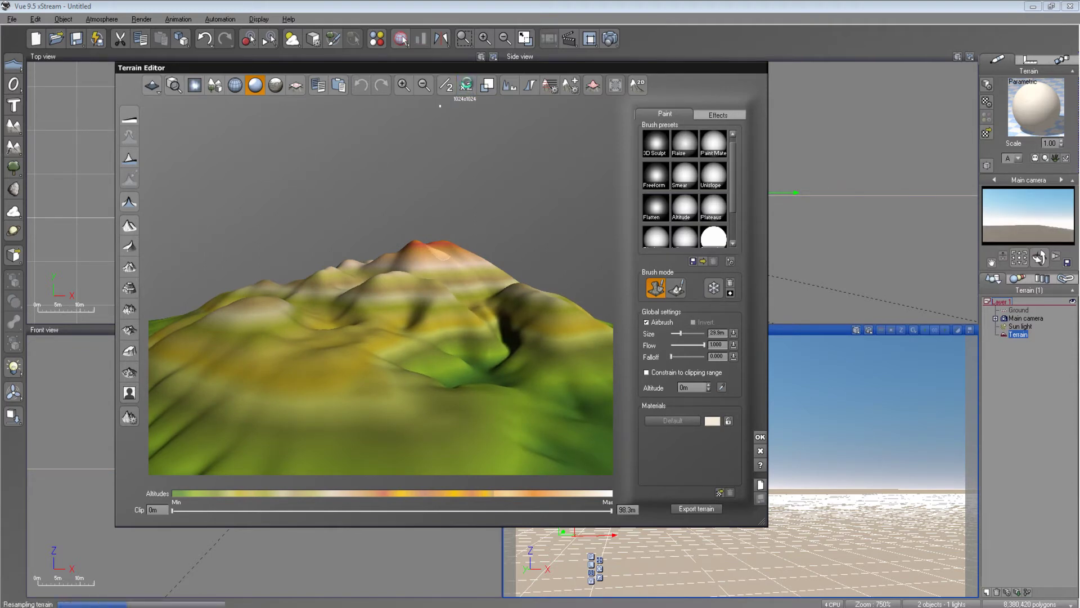
left_click_drag(428, 180, 473, 369)
left_click_drag(365, 289, 387, 298)
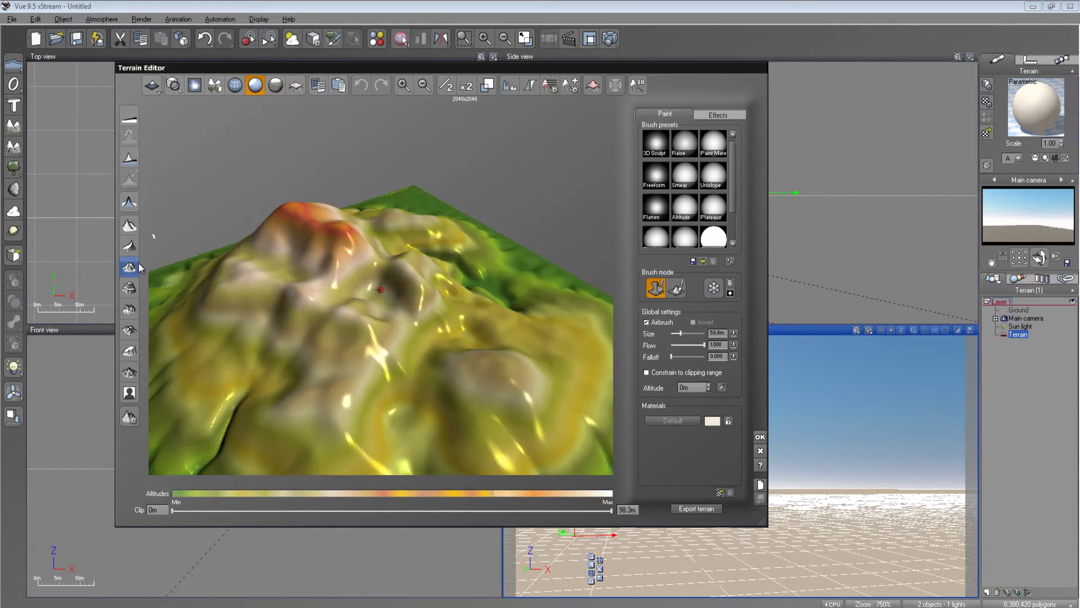
left_click_drag(414, 353, 393, 298)
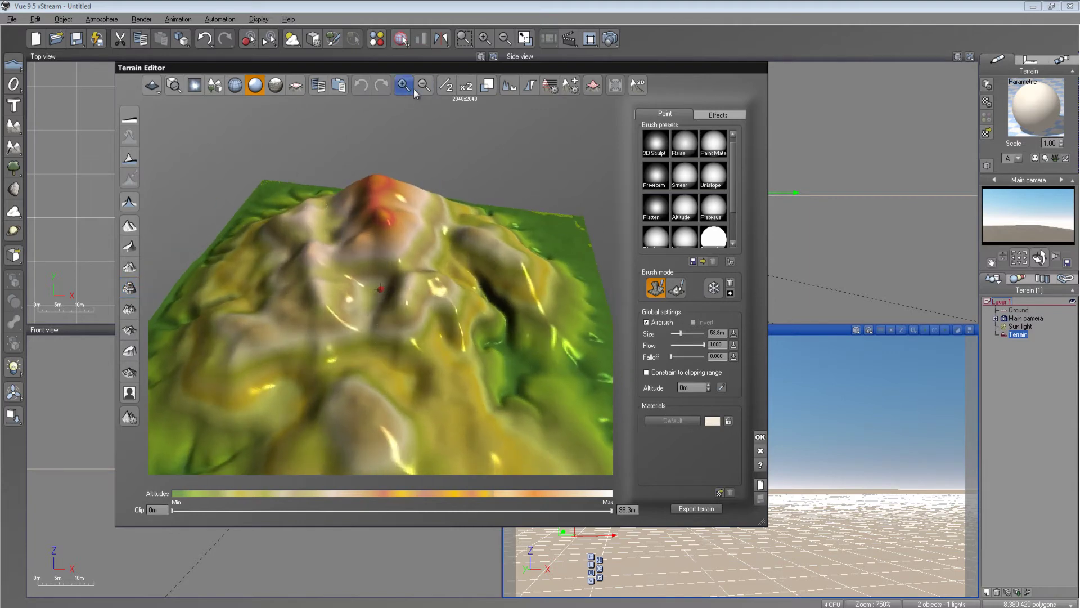
Step: Reduce the terrain's resolution back to 256x256 and reset it to a flat surface
left_click(444, 85)
left_click(446, 86)
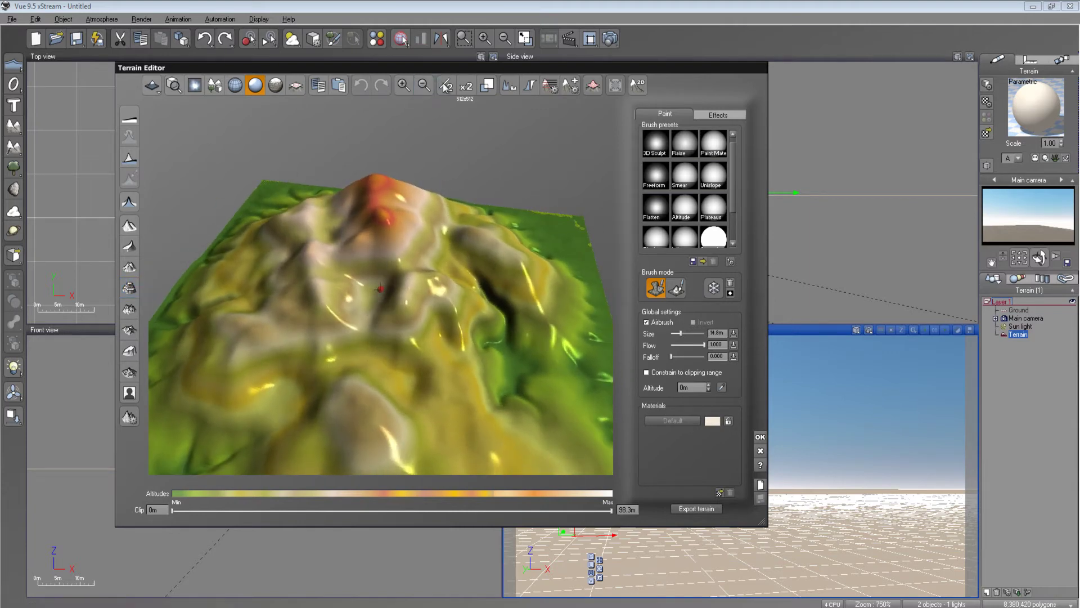
left_click(129, 202)
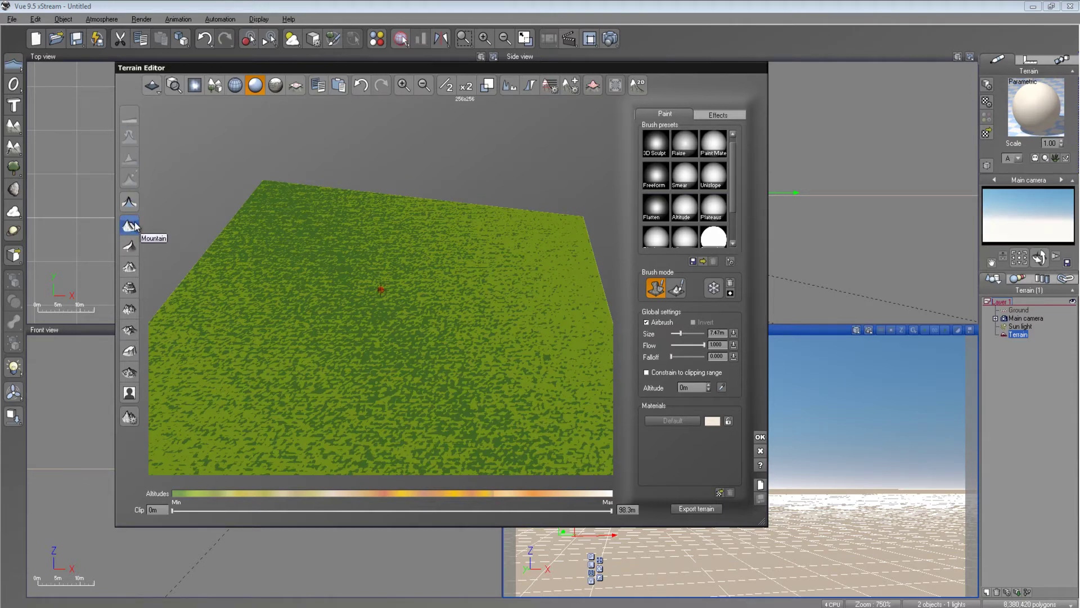
Step: Generate a Mountain landform at 256x256 and increase the terrain's resolution to 2048x2048
left_click(131, 225)
mouse_move(444, 337)
right_mouse_down()
mouse_move(585, 297)
mouse_move(434, 339)
right_mouse_up()
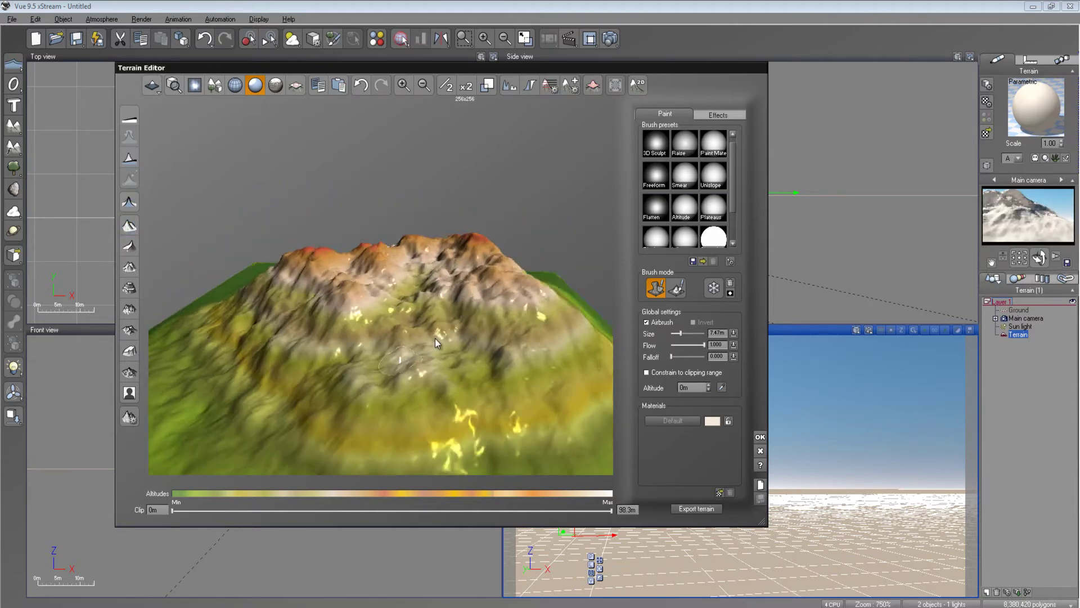
left_click(470, 93)
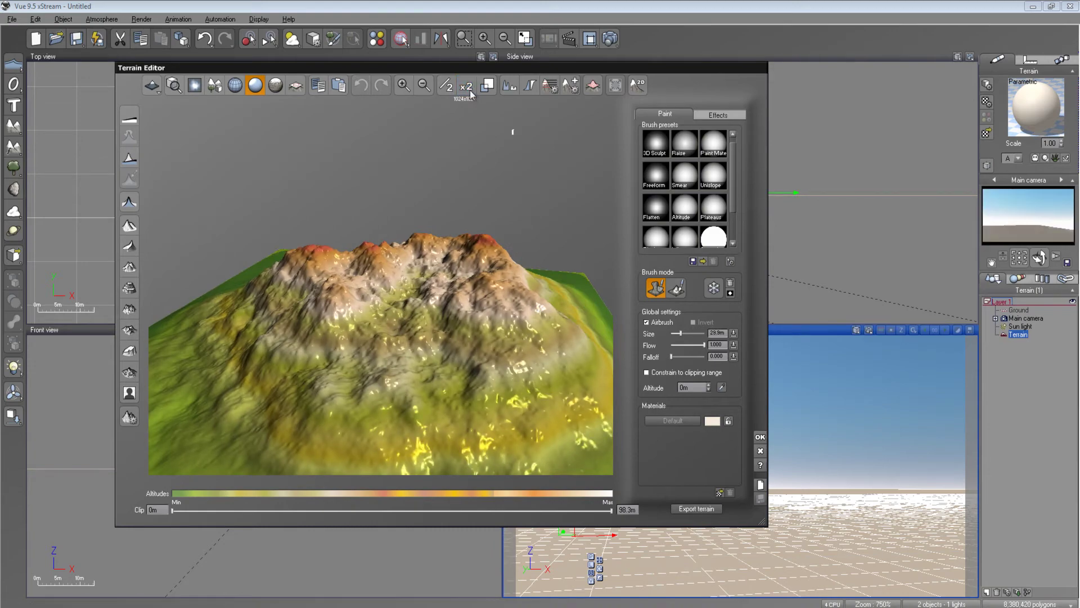
left_click(470, 93)
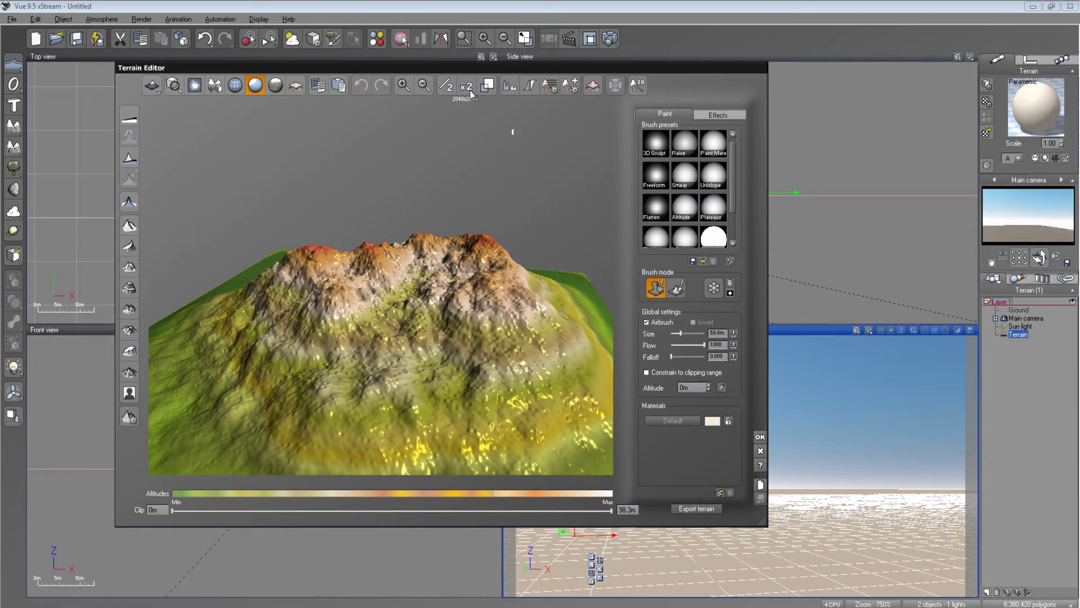
right_click_drag(416, 236, 416, 399)
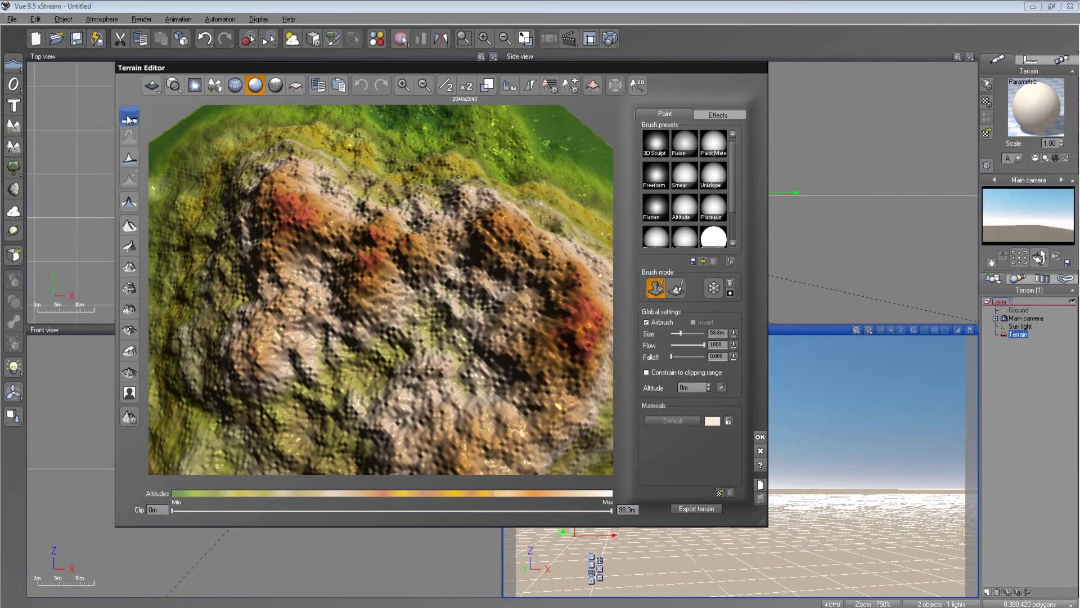
Step: Flatten the terrain, regenerate the Mountain landform at 2048x2048 and inspect its peaks from several angles
left_click(131, 227)
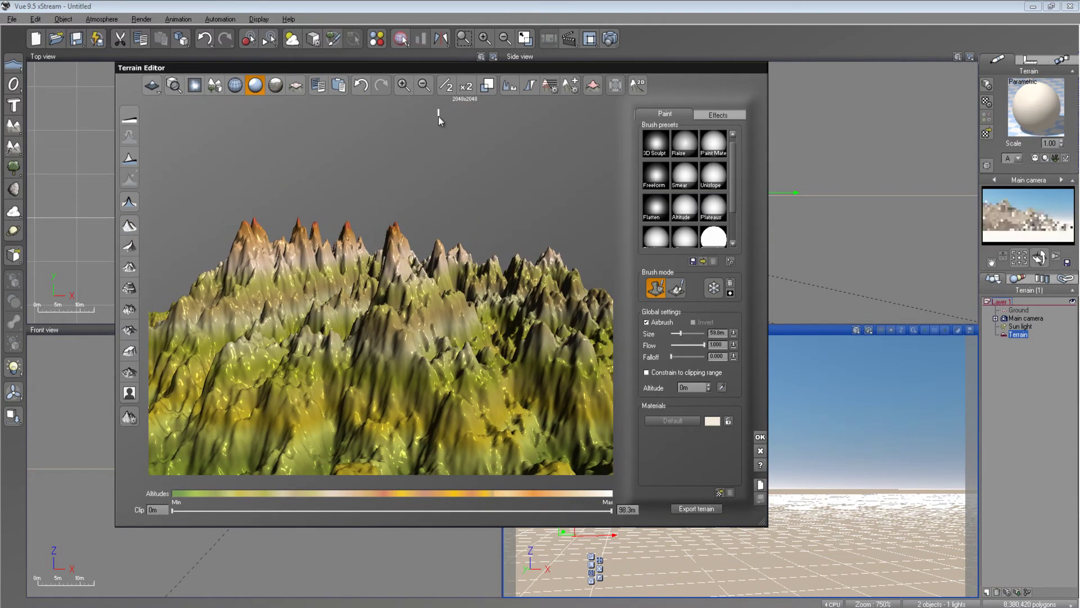
left_click_drag(355, 190, 574, 328)
left_click_drag(301, 386, 338, 366)
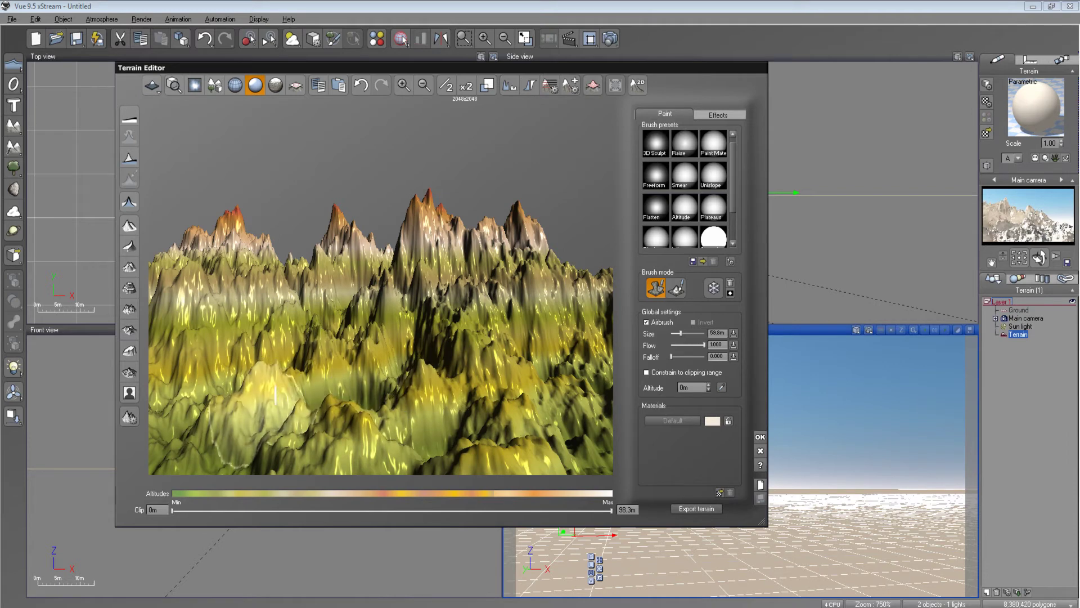
mouse_move(286, 450)
left_mouse_down()
mouse_move(253, 360)
mouse_move(233, 248)
mouse_move(445, 225)
mouse_move(428, 253)
mouse_move(467, 242)
left_mouse_up()
right_click_drag(382, 293, 382, 360)
left_click_drag(360, 383, 304, 315)
right_click_drag(304, 349, 389, 98)
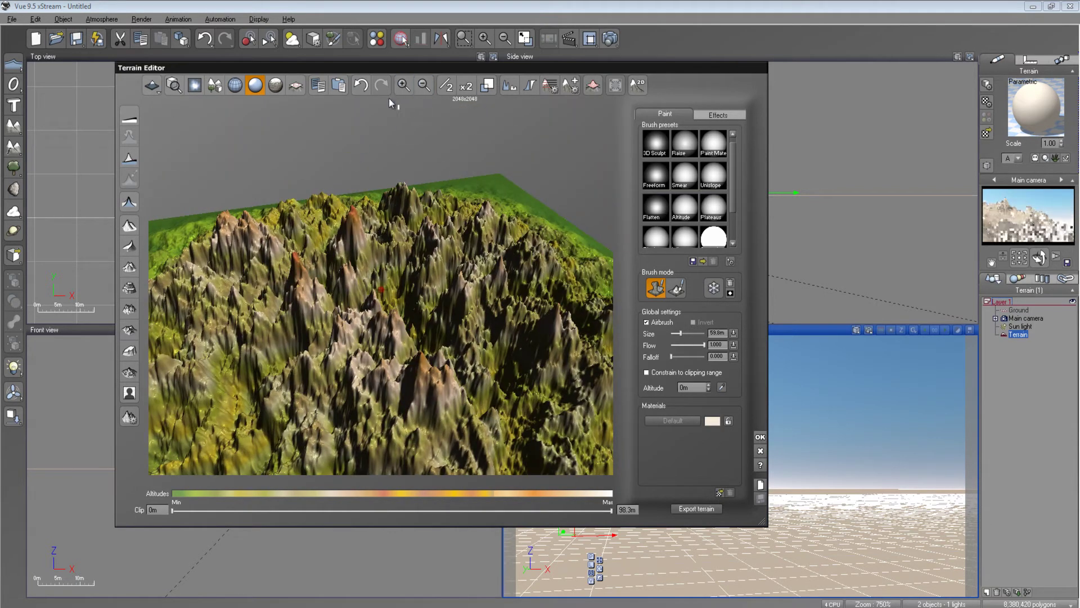
Step: Flatten the terrain, reduce its resolution to 256x256, generate a Mountain landform and inspect it from several angles
left_click(447, 86)
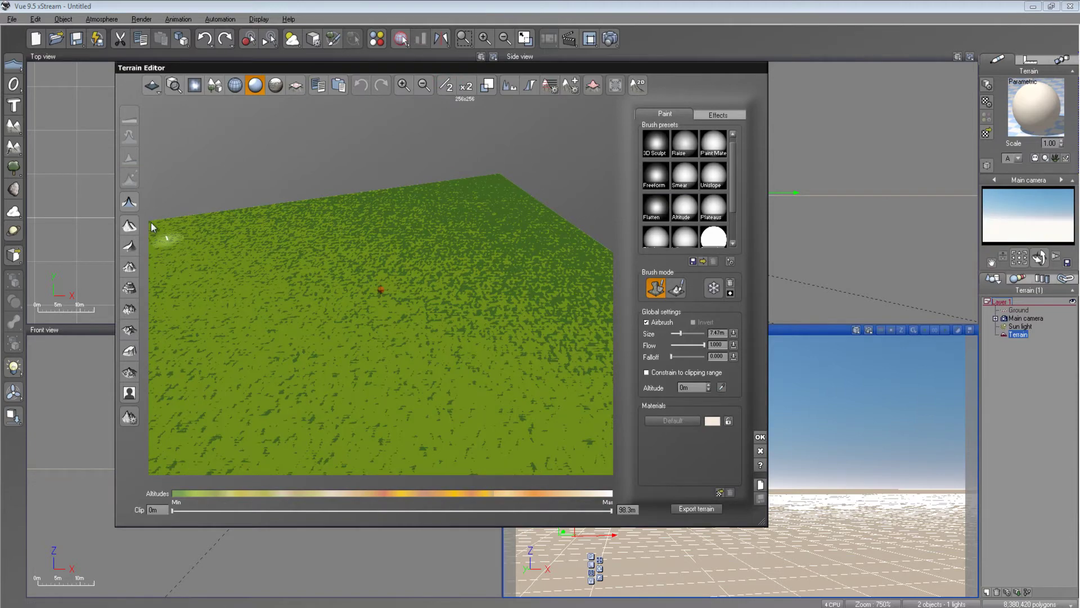
left_click(130, 226)
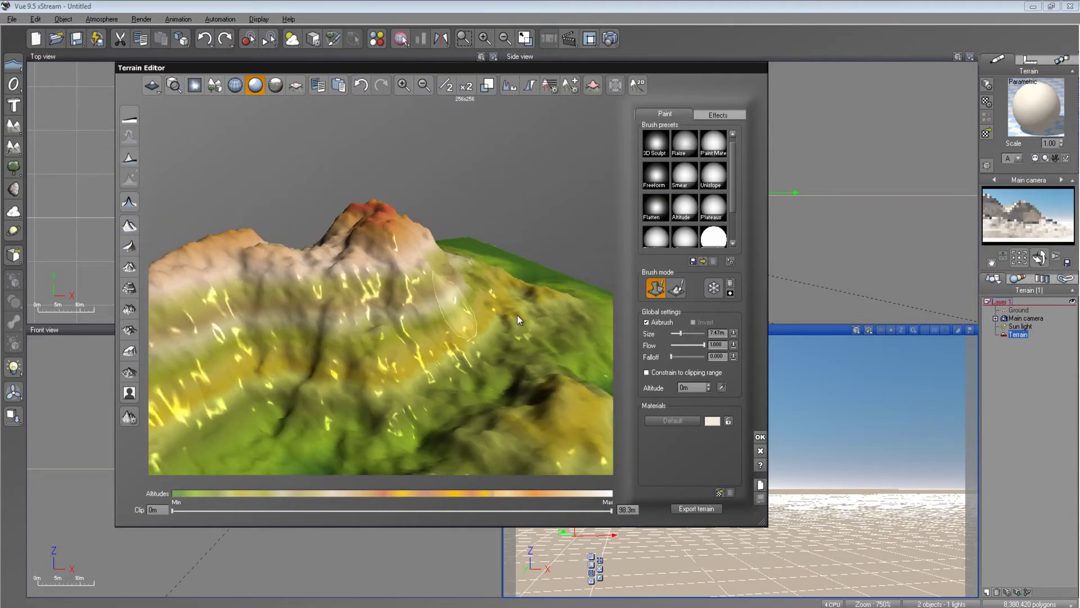
right_click_drag(457, 322, 361, 322)
mouse_move(360, 322)
left_mouse_down()
mouse_move(402, 260)
mouse_move(379, 274)
mouse_move(356, 261)
mouse_move(332, 281)
mouse_move(358, 337)
mouse_move(337, 405)
mouse_move(328, 368)
mouse_move(431, 315)
mouse_move(414, 257)
left_mouse_up()
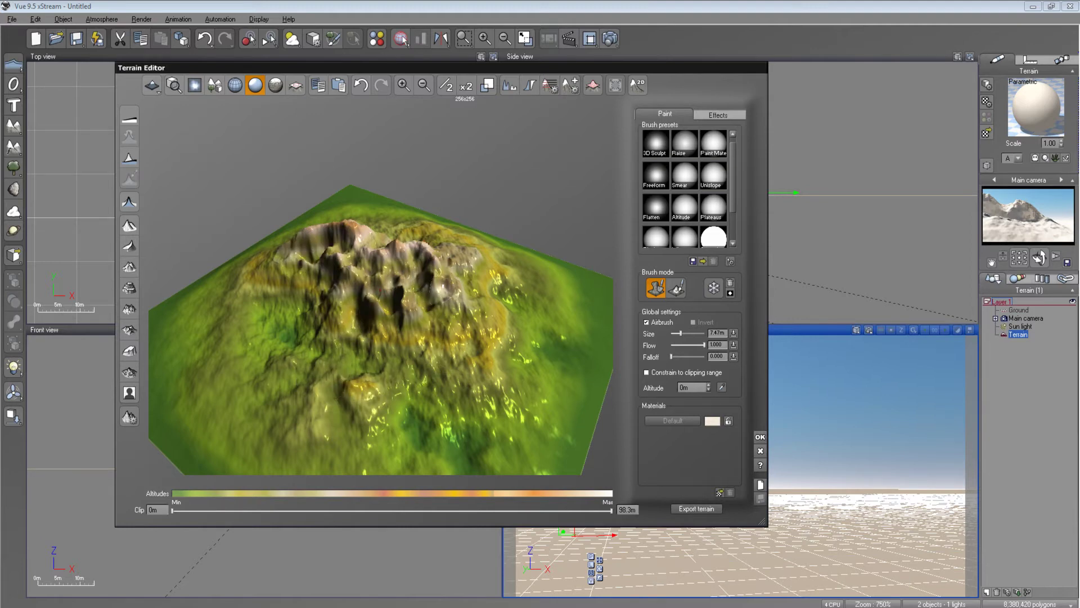
right_click_drag(427, 281, 275, 309)
right_click_drag(427, 381, 402, 334)
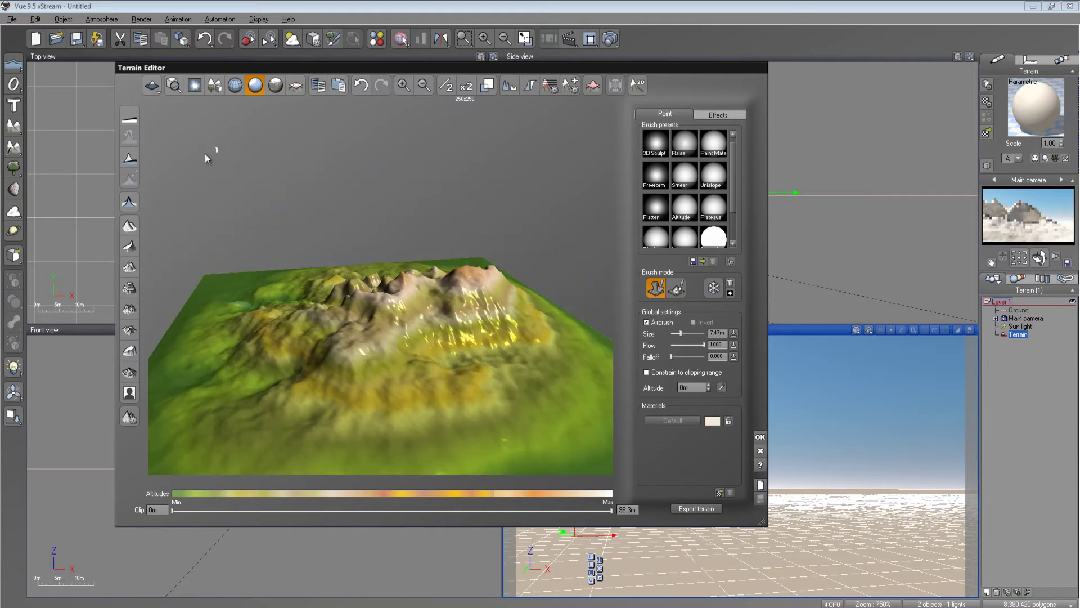
Step: Flatten the terrain, generate a new Mountain landform at 256x256 and accept the terrain edits
left_click(127, 119)
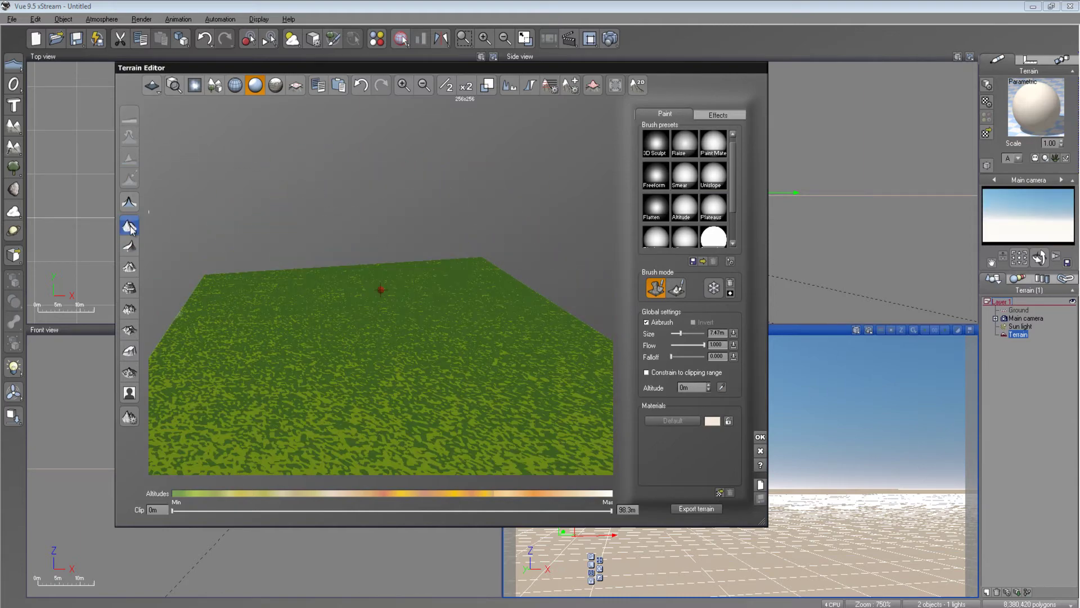
left_click(129, 227)
right_click_drag(364, 373, 396, 290)
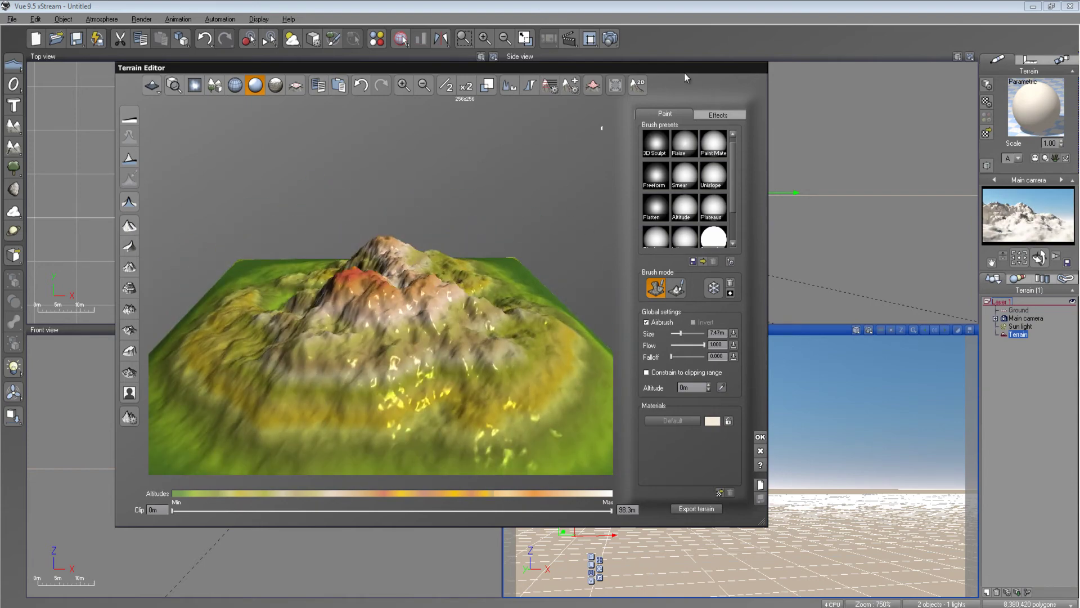
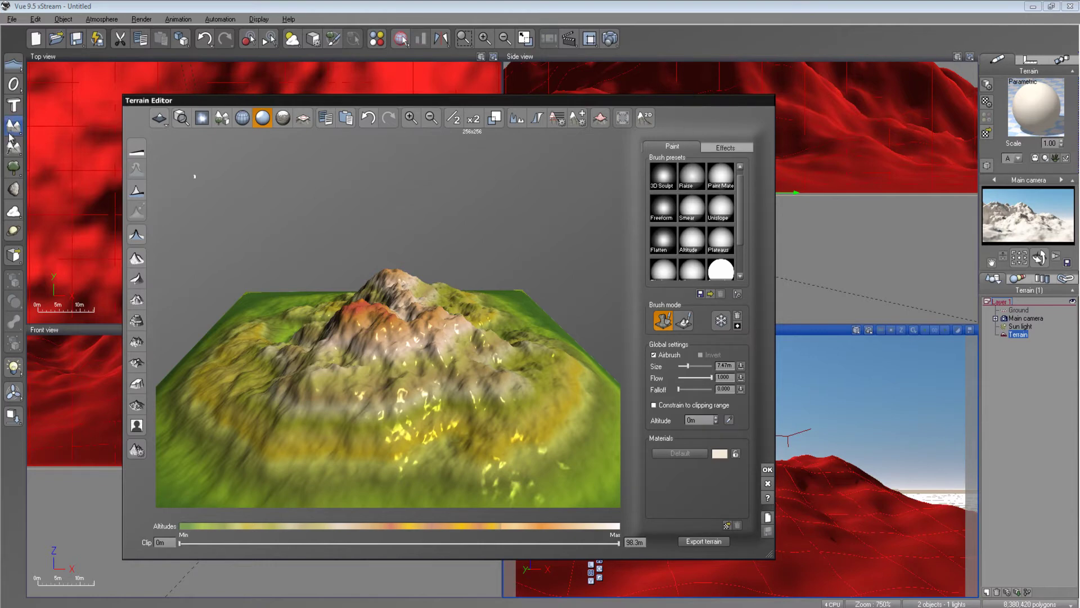
left_click(768, 470)
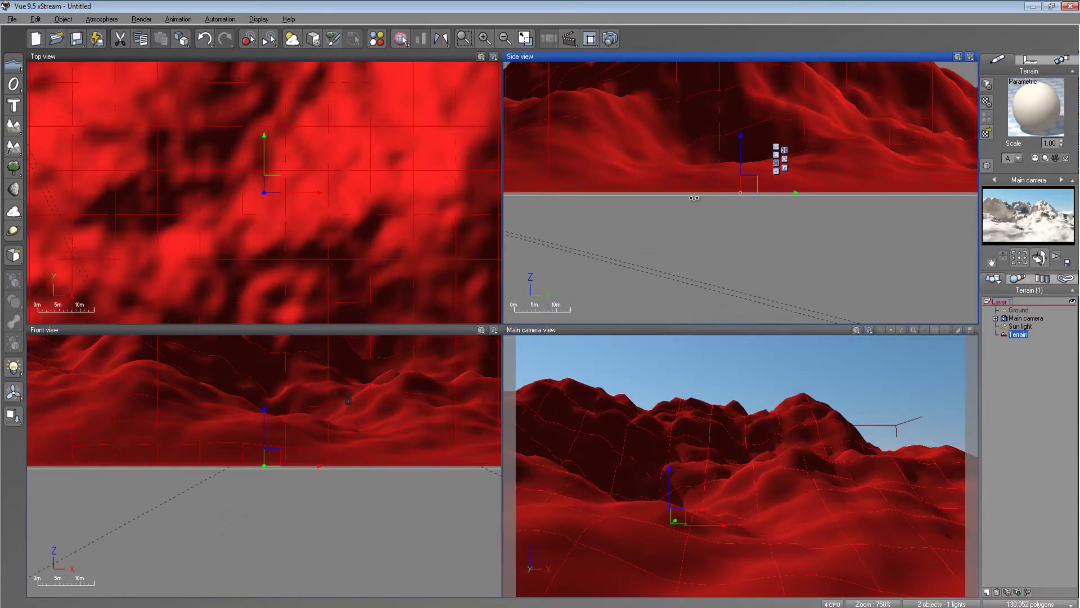
Step: Squash the terrain vertically into low hills and turn the main camera slightly to frame them
scroll(340, 217, "down", 10)
scroll(340, 217, "down", 5)
mouse_move(360, 194)
left_mouse_down()
mouse_move(407, 125)
mouse_move(356, 214)
left_mouse_up()
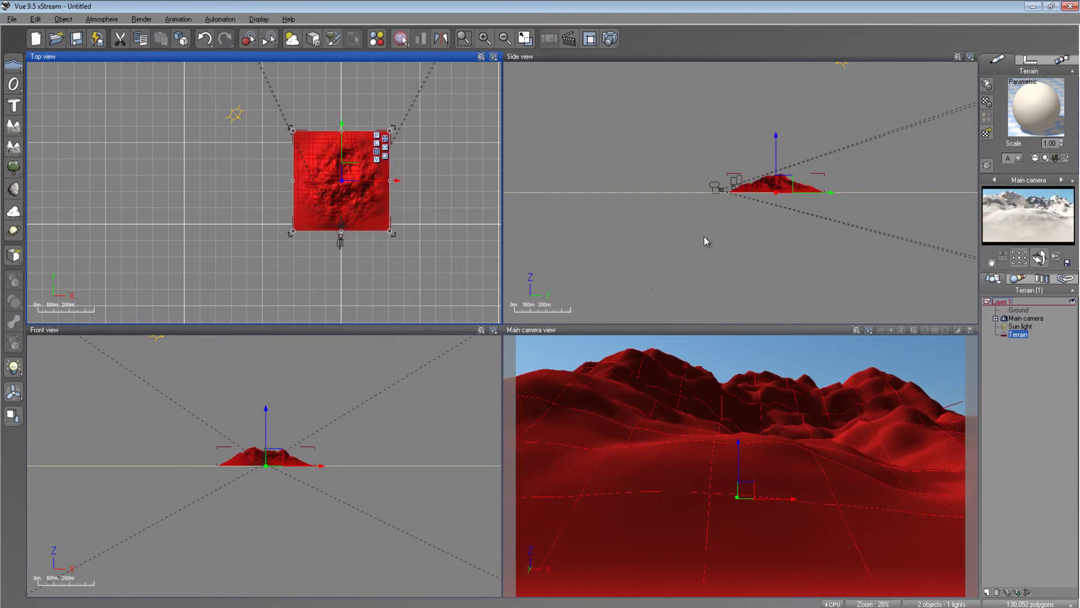
left_click(762, 170)
left_click_drag(775, 174, 757, 197)
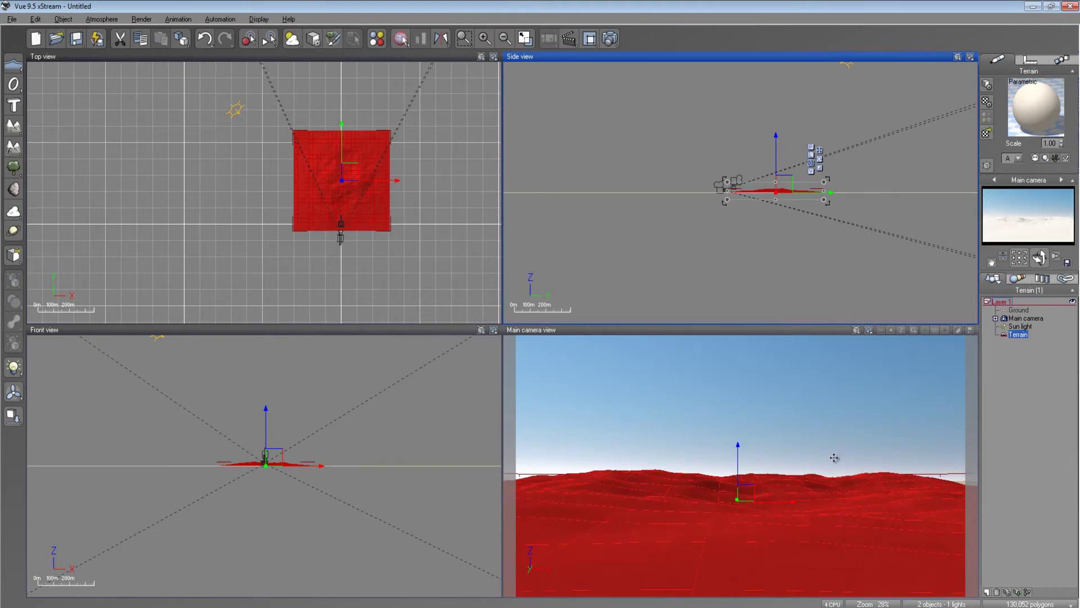
right_click_drag(834, 456, 810, 473)
left_click(778, 189)
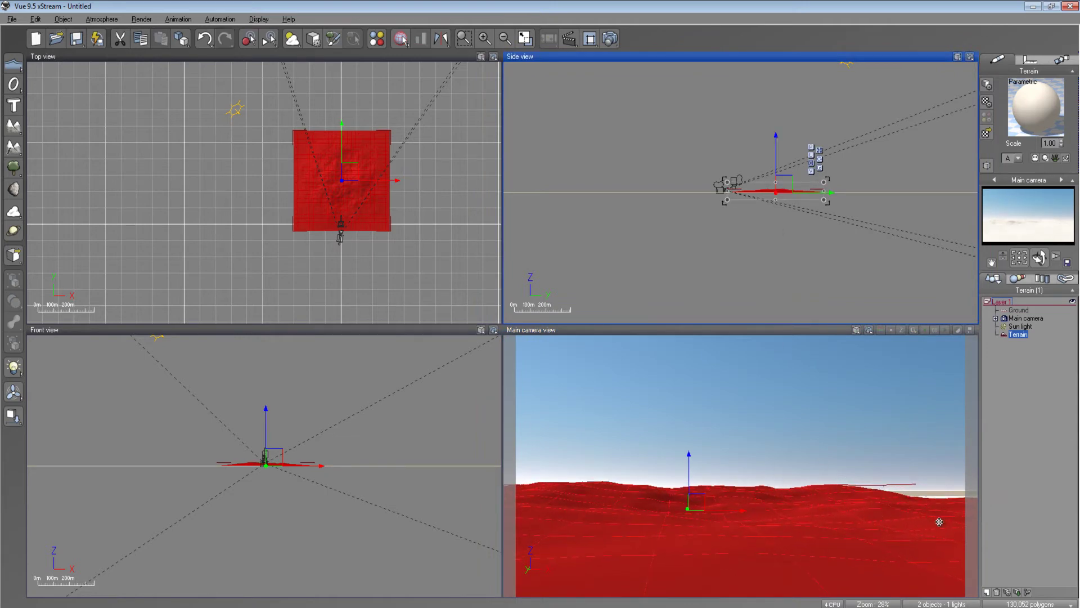
left_click(1051, 417)
left_click(1019, 334)
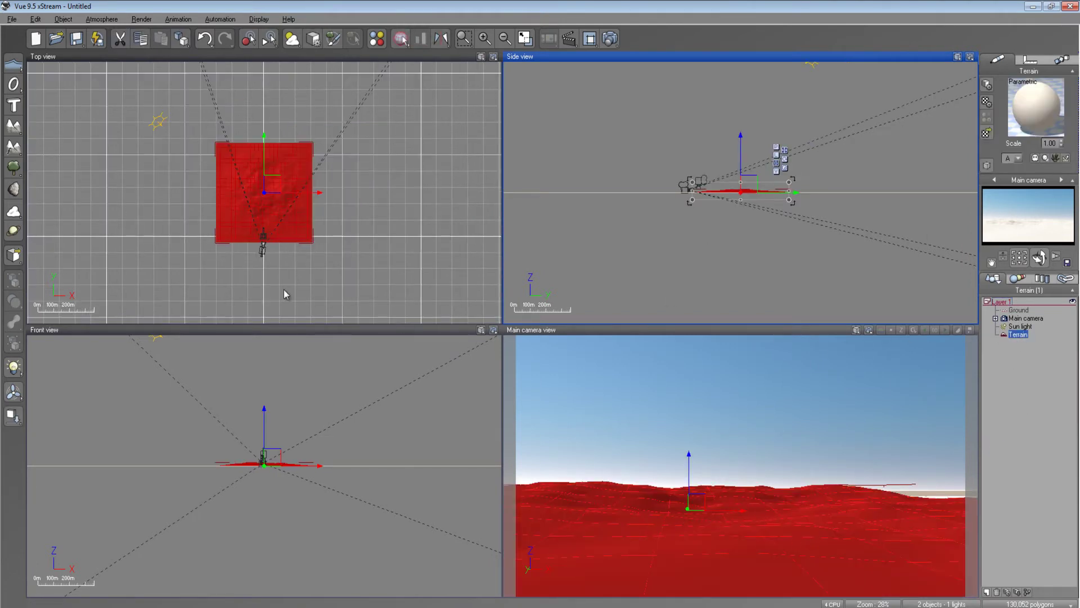
Step: Add a second standard terrain and place it behind and to the right of the first, enlarged, rotated and reduced in height
left_click(20, 131)
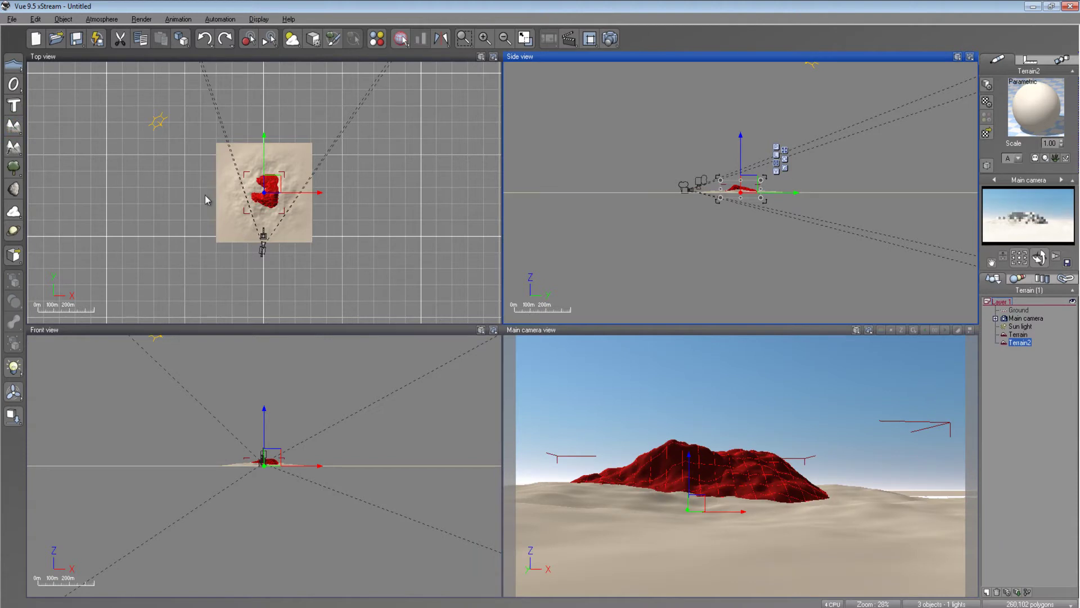
left_click_drag(298, 202, 247, 192)
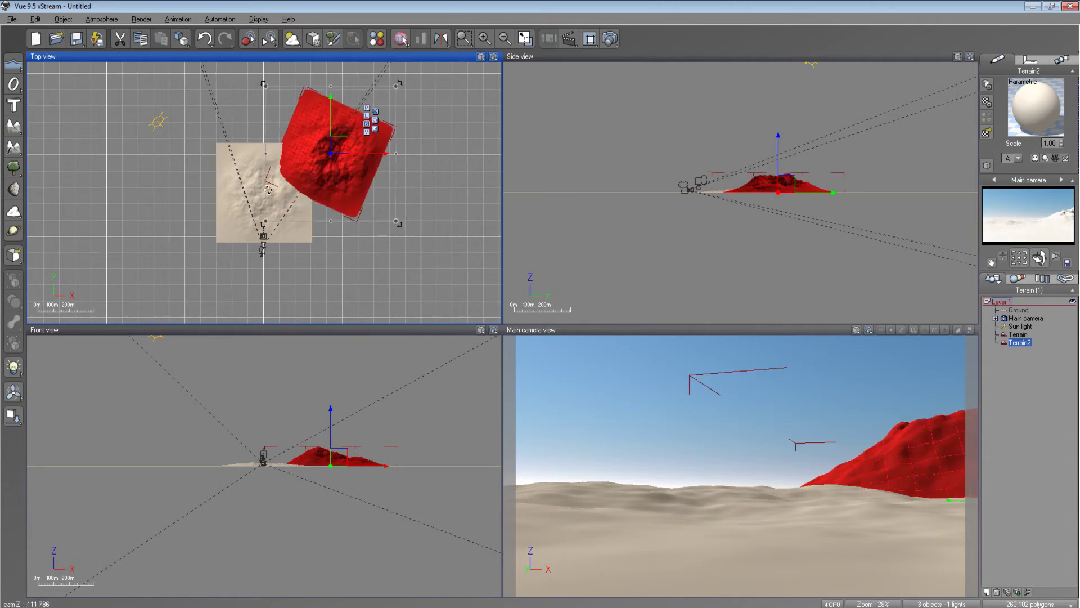
left_click_drag(398, 223, 382, 217)
left_click(779, 180)
left_click_drag(780, 180, 780, 188)
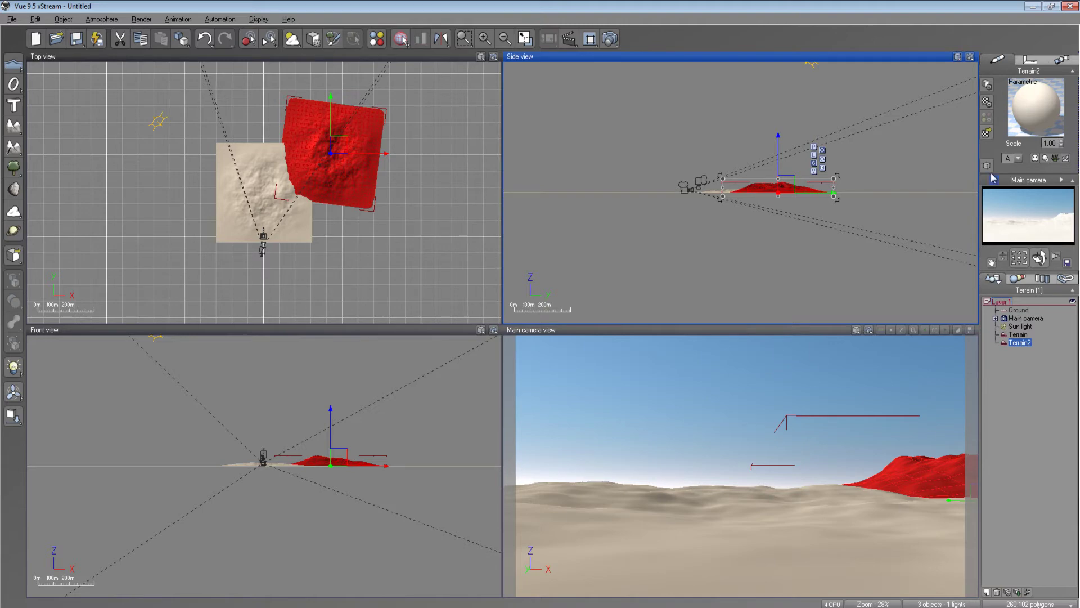
Step: Render the scene to screen at Preview quality and close the finished render
left_click(610, 39)
left_click(400, 358)
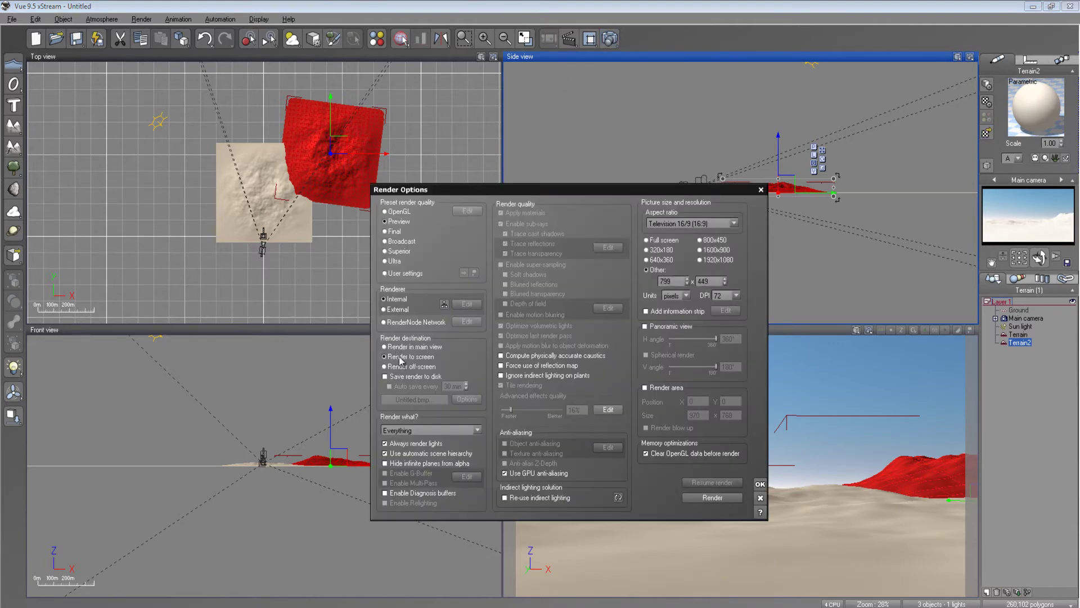
left_click(725, 498)
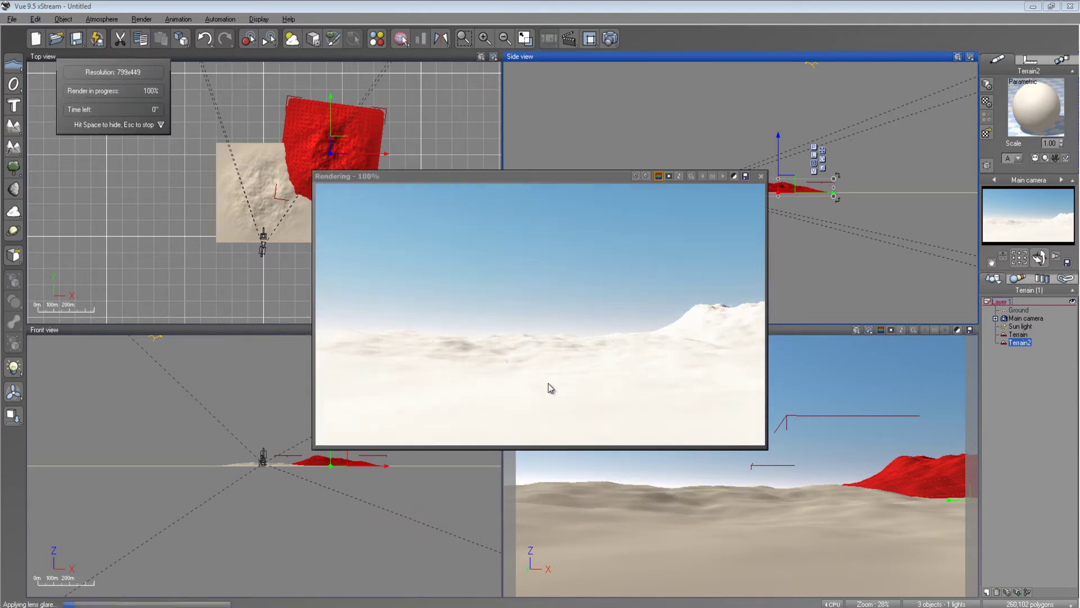
left_click(324, 452)
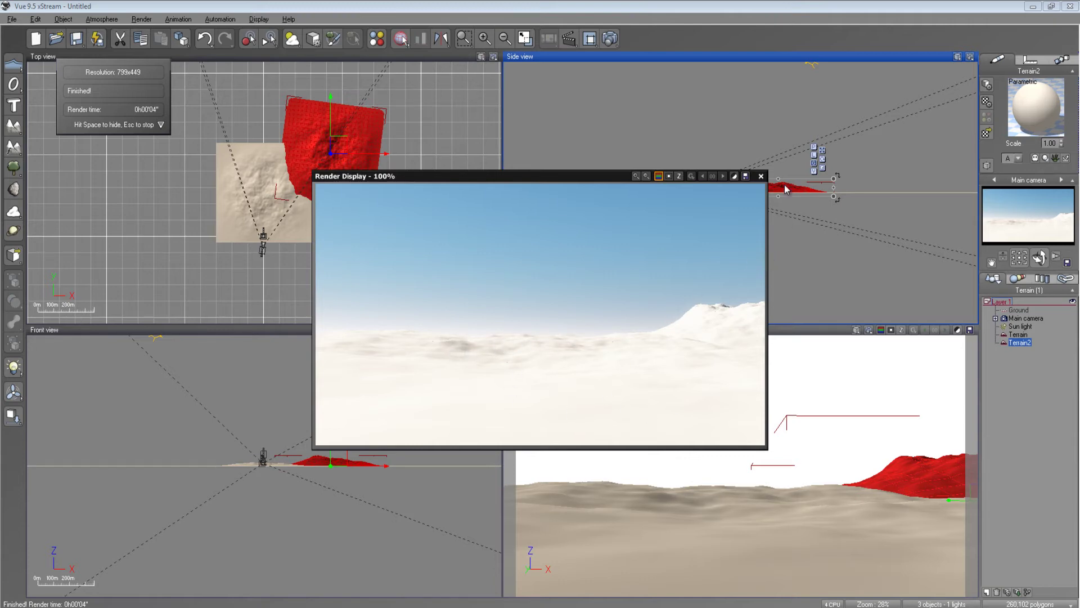
left_click(761, 177)
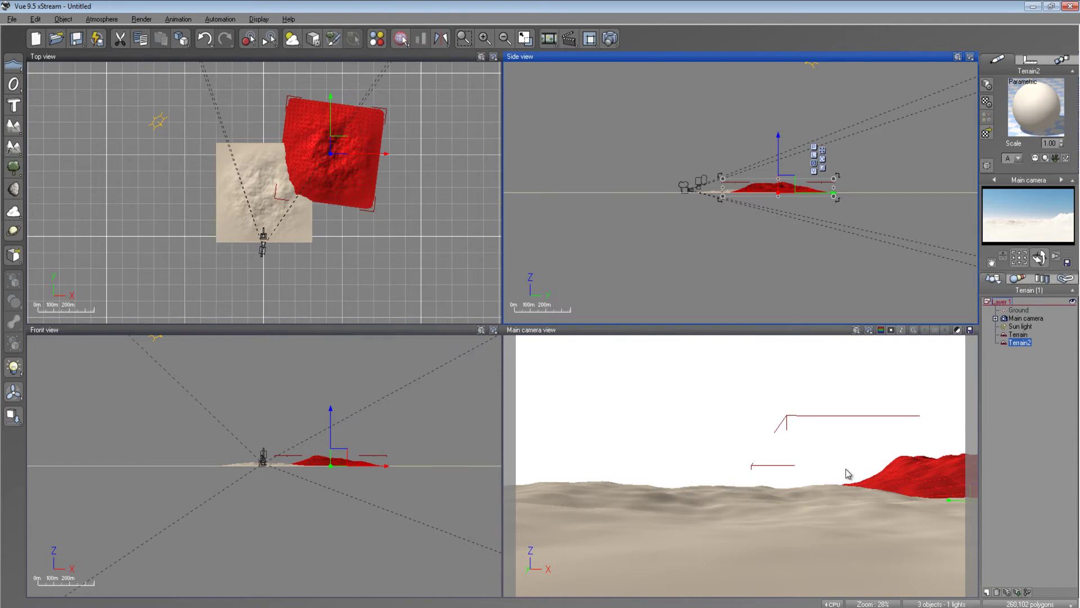
Step: Delete both terrains from the scene and turn the main camera over the empty ground
key("Delete")
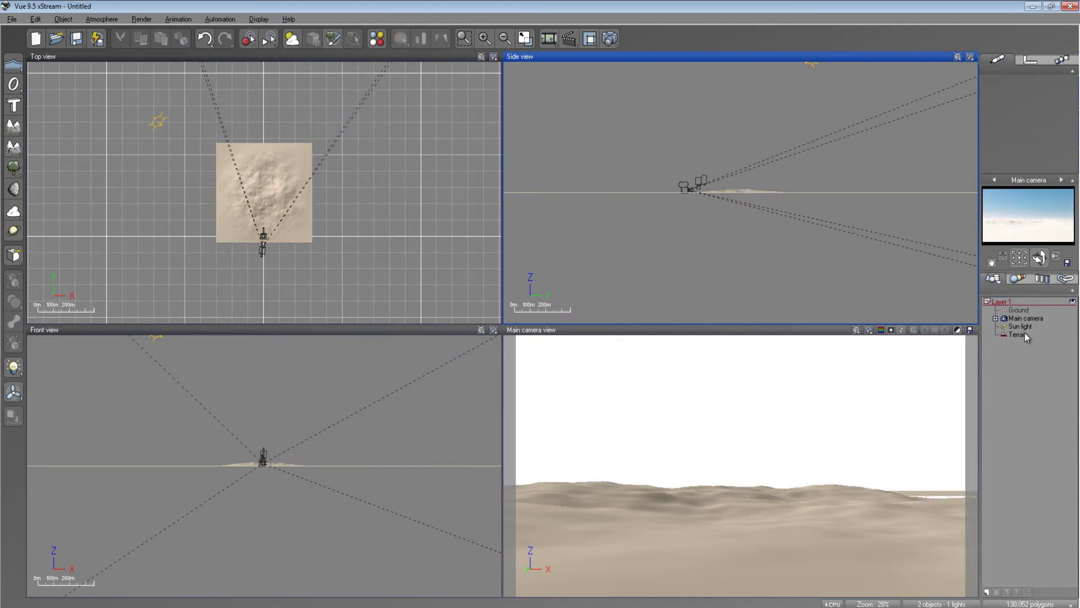
left_click(1023, 334)
key("Delete")
right_click_drag(777, 450, 874, 453)
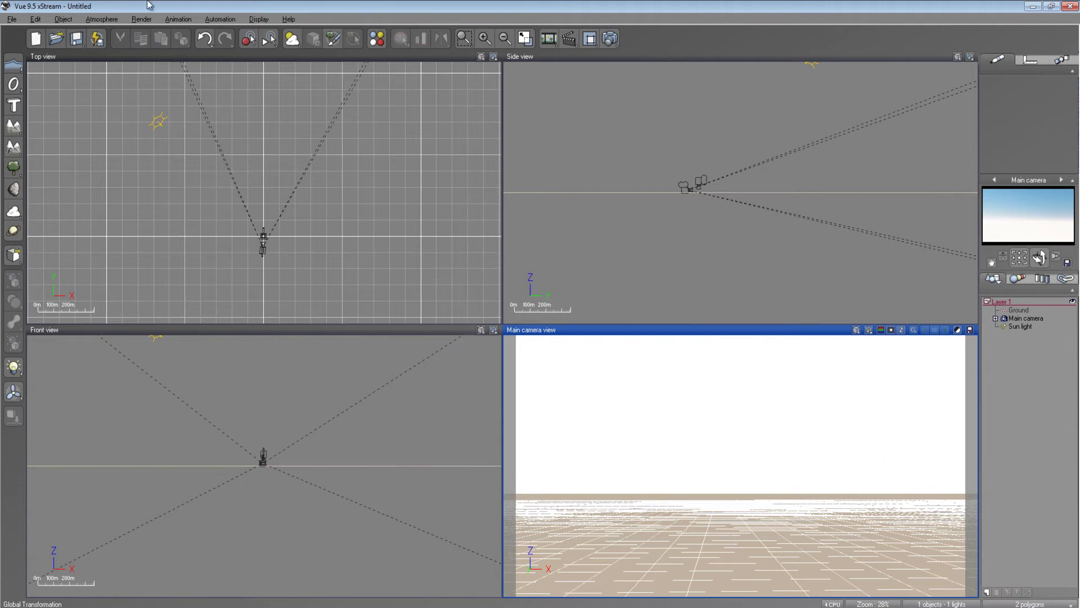
Step: Load the Default1 atmosphere from the Personal collection into the scene
left_click(102, 20)
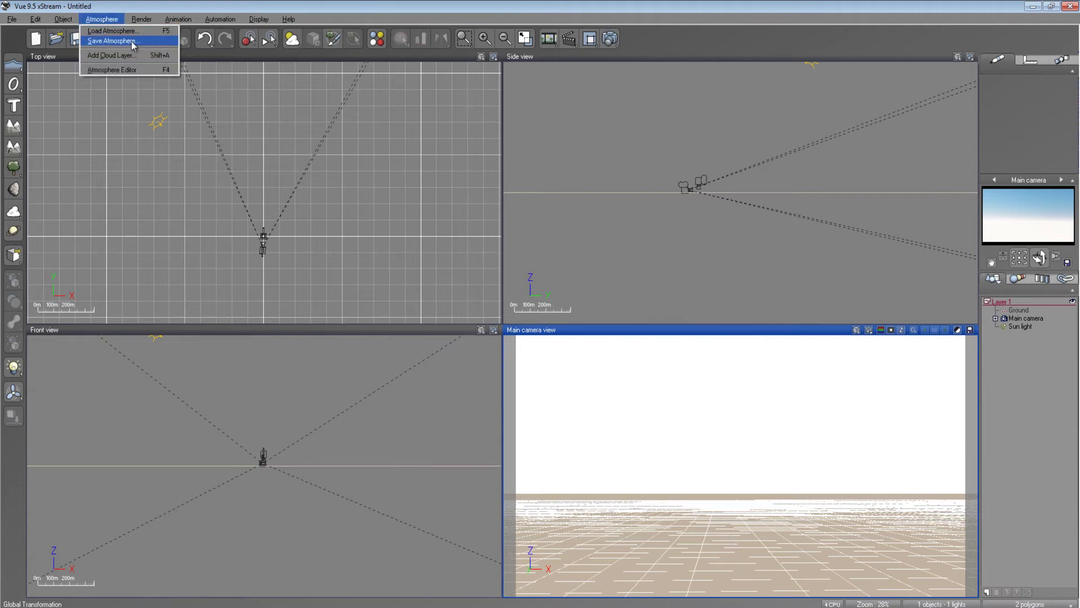
left_click(112, 31)
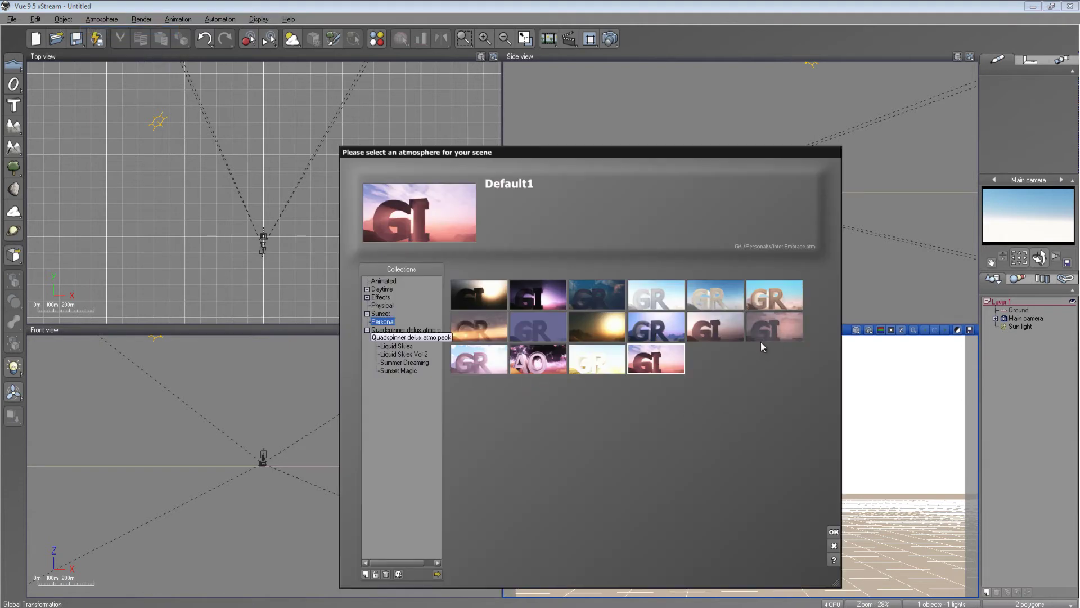
left_click(728, 338)
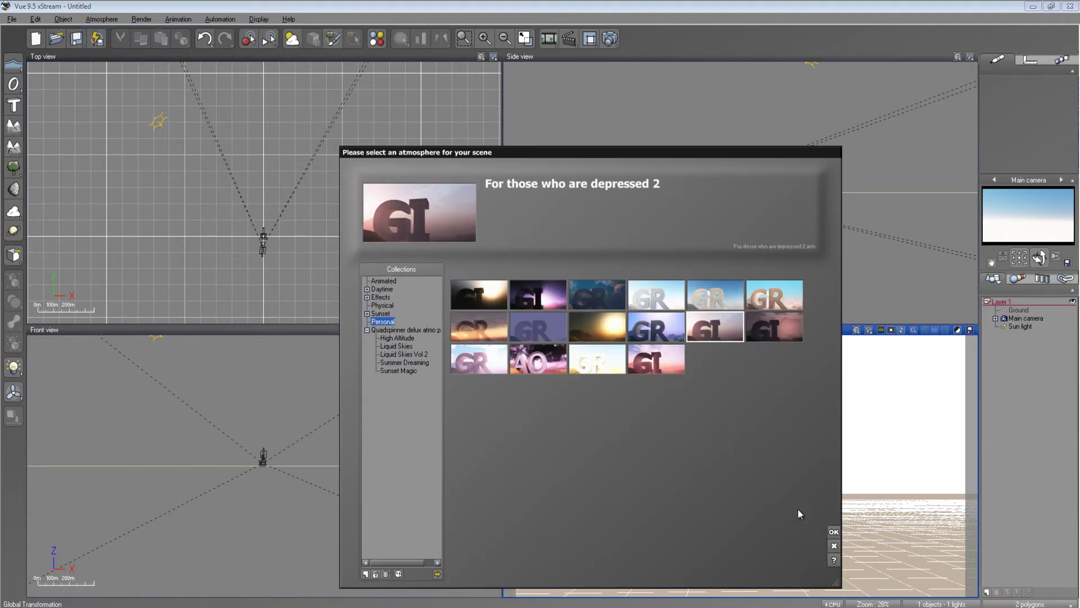
left_click(678, 356)
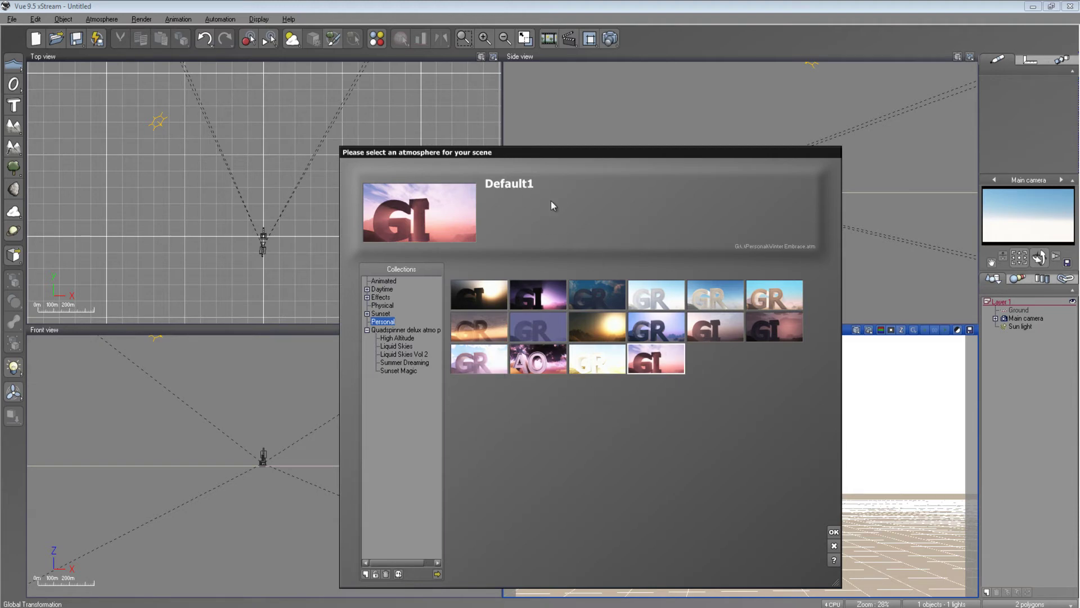
left_click(833, 532)
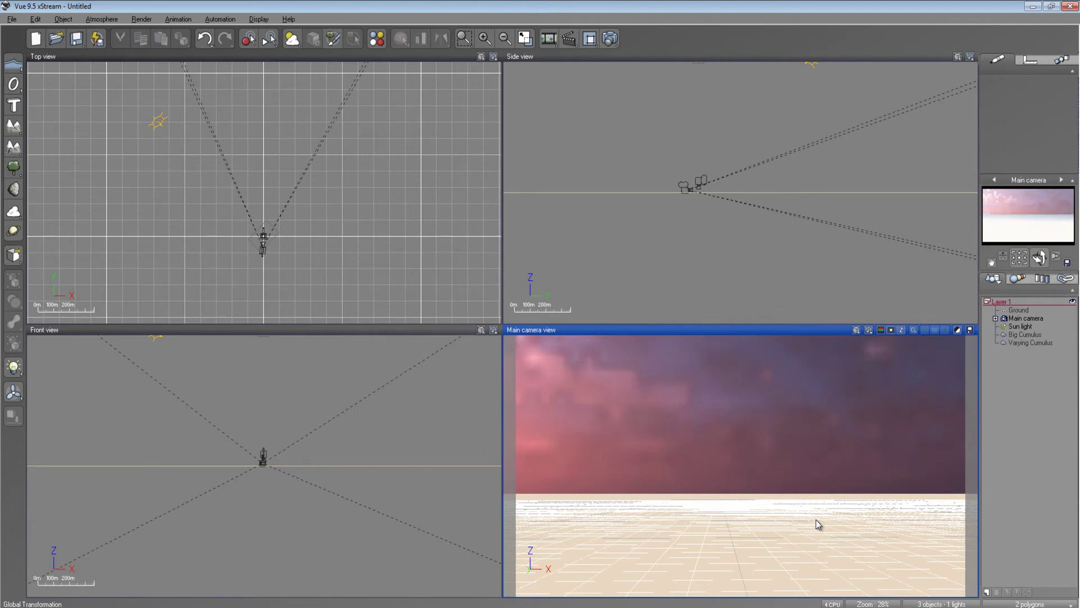
Step: Aim the main camera at the bright pink clouds and open the atmosphere's lighting settings
right_click_drag(816, 523, 701, 546)
right_click_drag(659, 495, 641, 449)
left_click(103, 19)
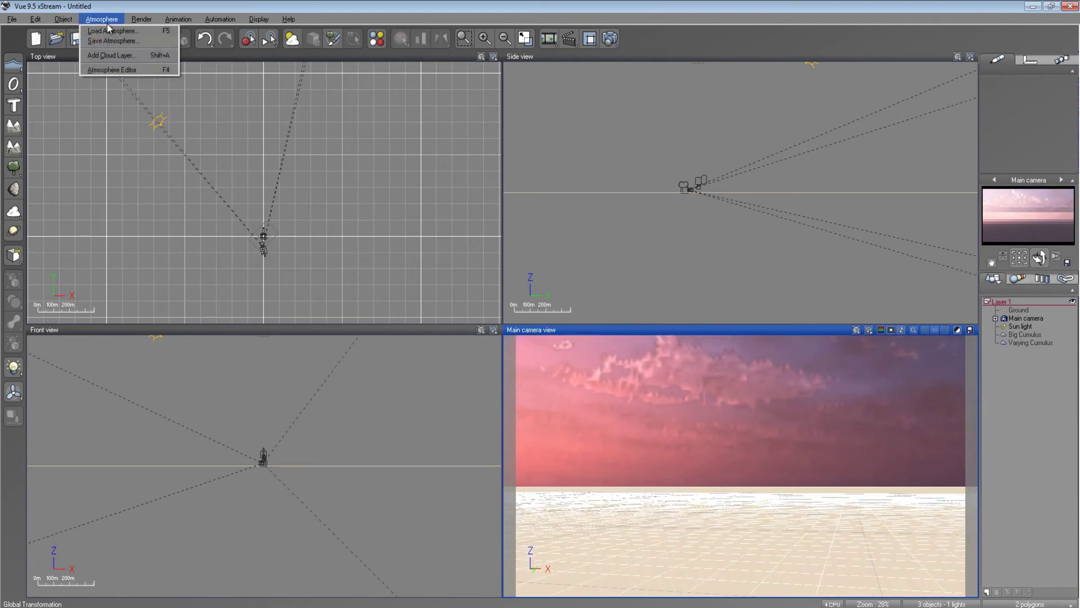
left_click(121, 70)
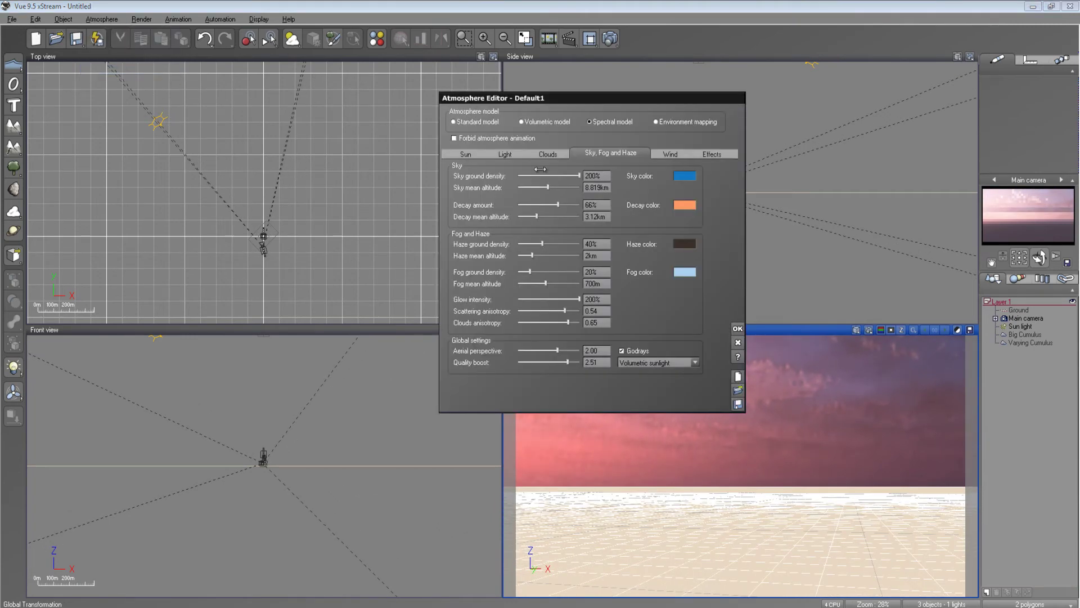
left_click(513, 154)
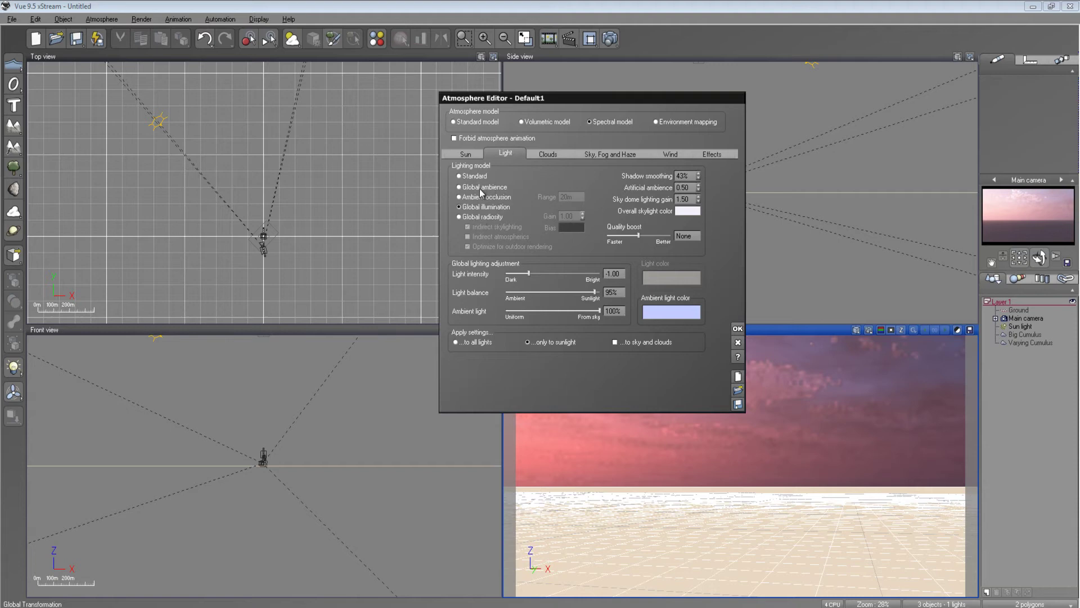
Step: Try the Global radiosity and Global ambience lighting models and return to Global illumination
left_click(490, 217)
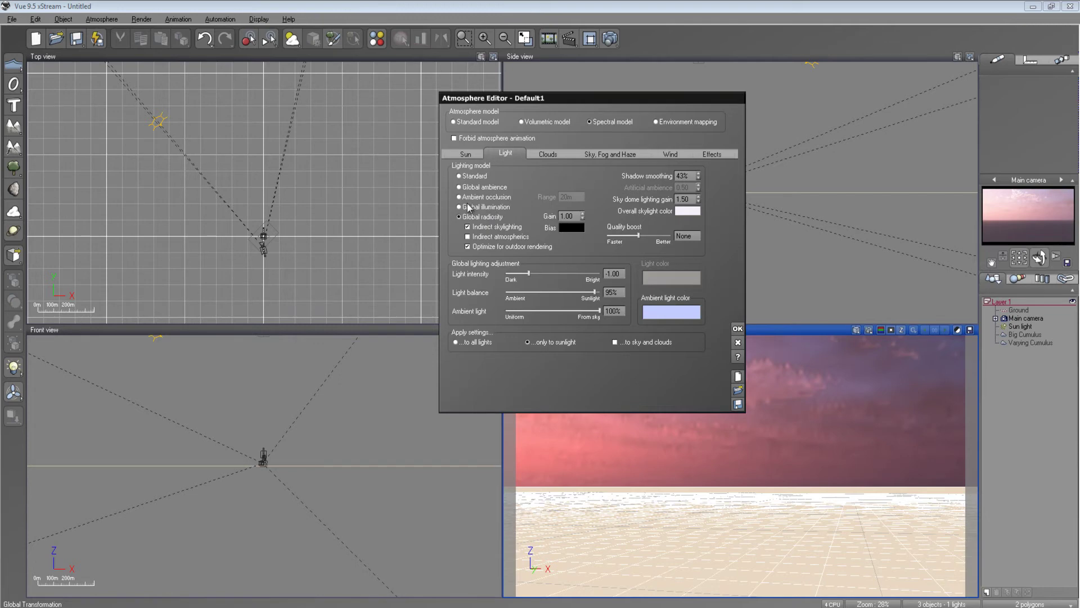
left_click(481, 207)
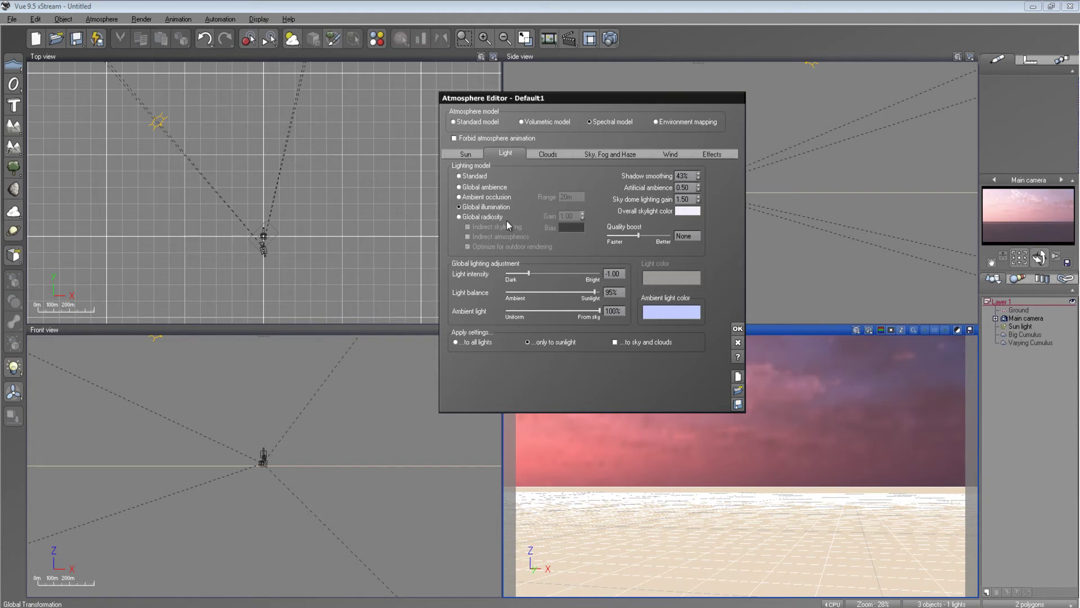
left_click(475, 187)
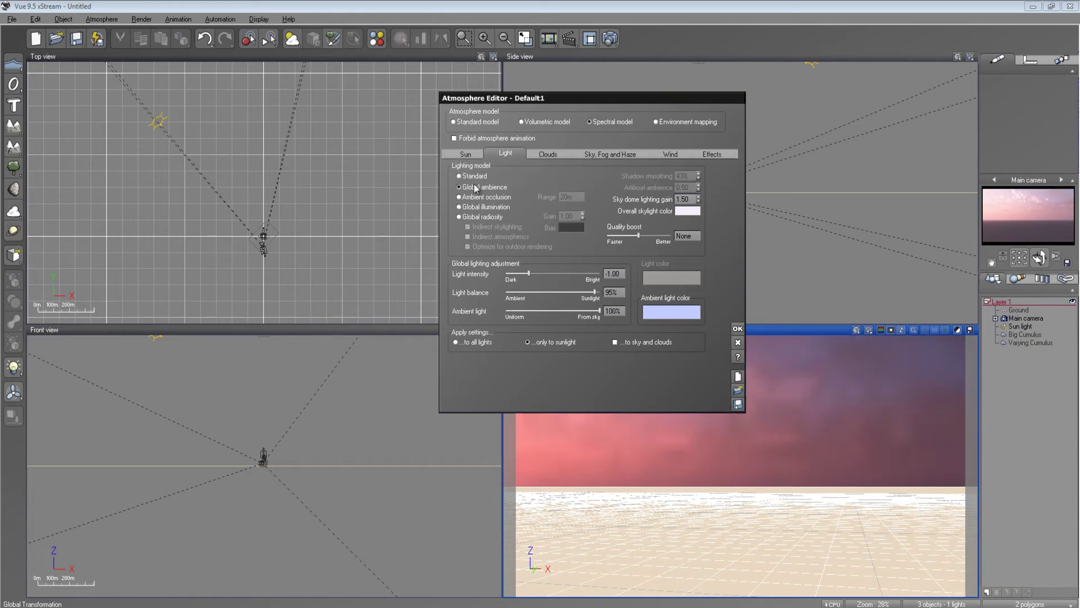
left_click(477, 208)
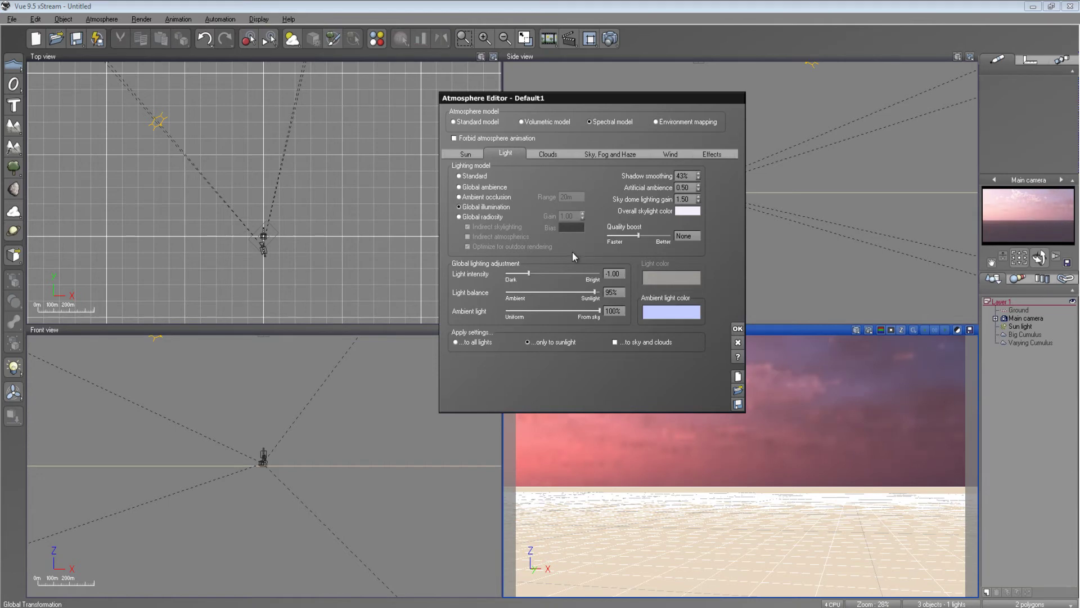
Step: Uncover the camera view and compare the Standard, Global ambience and Global radiosity lighting models, ending on Global illumination
left_click_drag(597, 97, 333, 108)
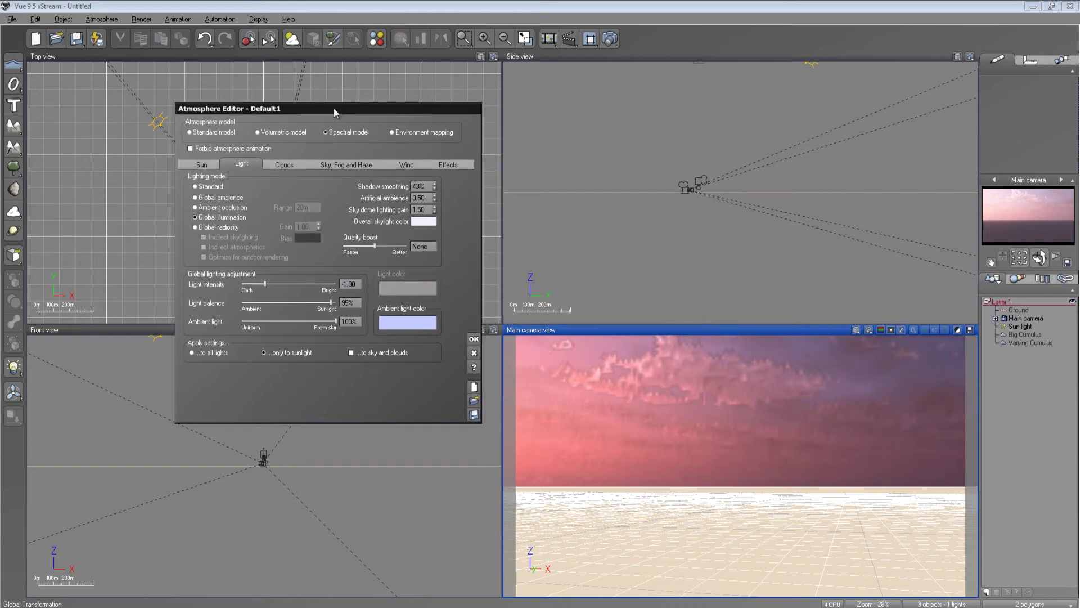
left_click(220, 208)
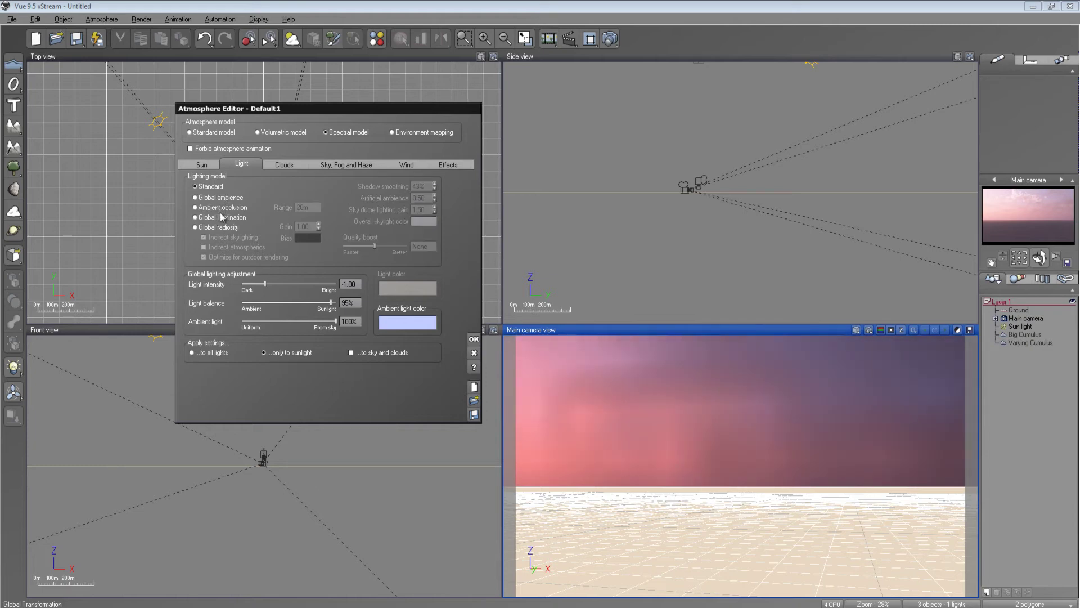
left_click(212, 197)
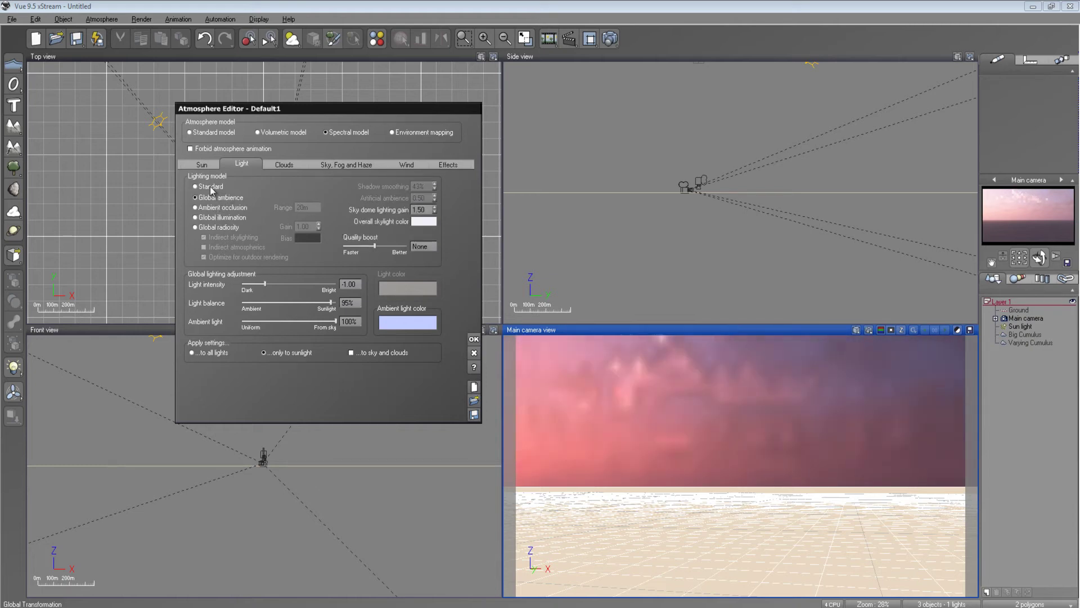
left_click(219, 227)
left_click(217, 217)
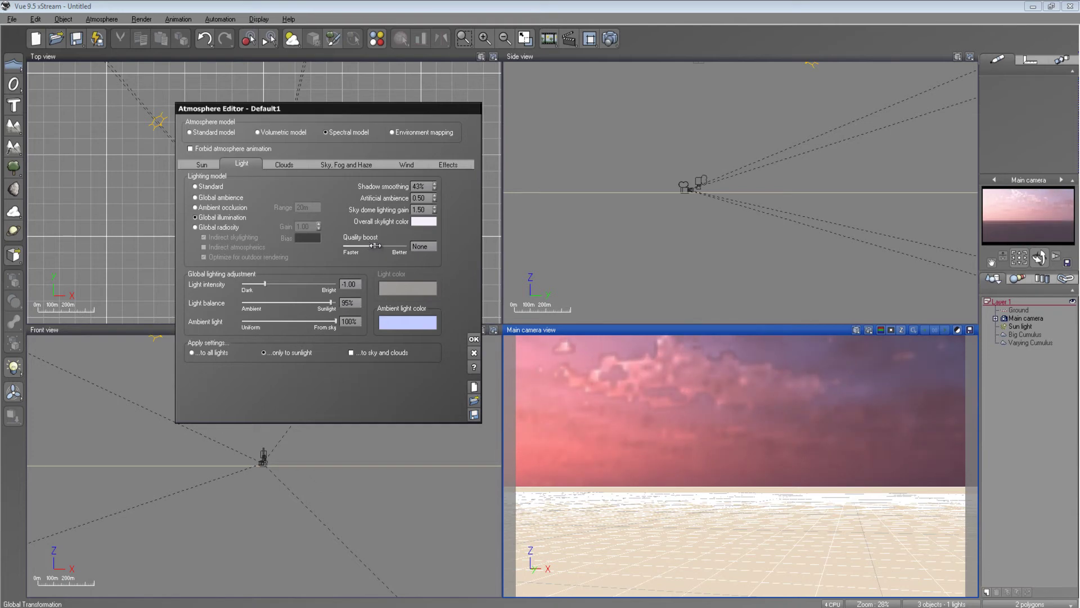
Step: Lower the quality boost of the Global illumination lighting to -1.5
mouse_move(375, 245)
left_mouse_down()
mouse_move(357, 246)
mouse_move(367, 247)
left_mouse_up()
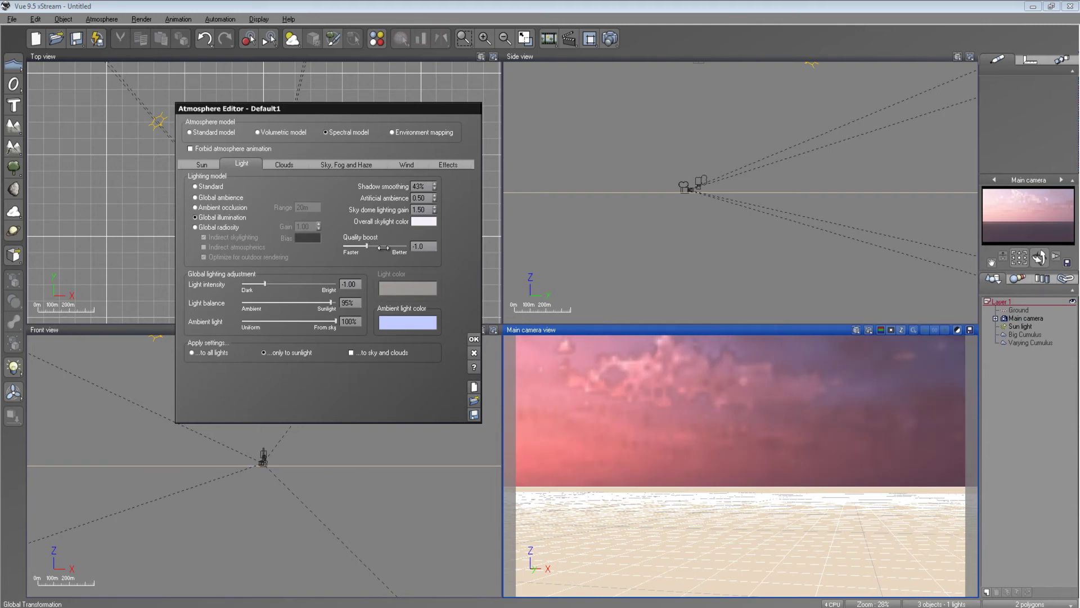
left_click_drag(383, 248, 382, 244)
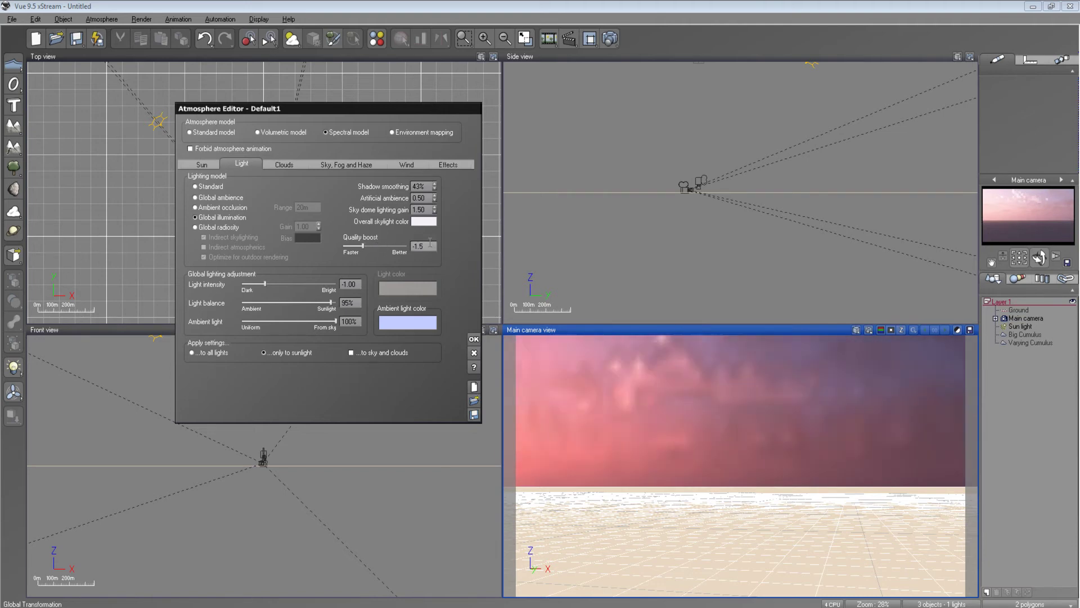
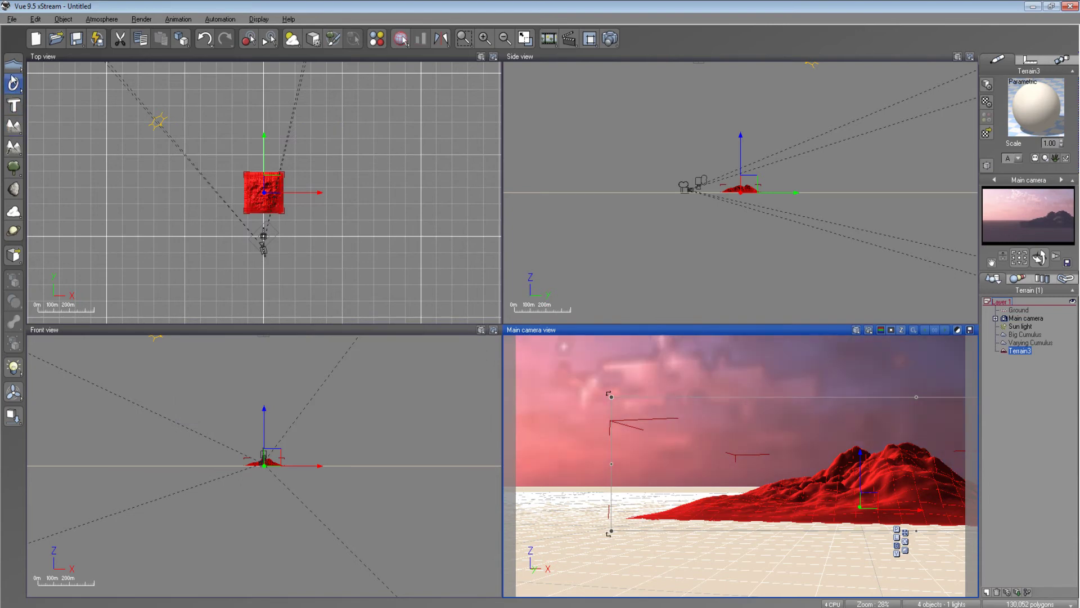
Step: Add a second terrain and place it closer to the camera and left of the first, partly overlapping it
left_click(12, 144)
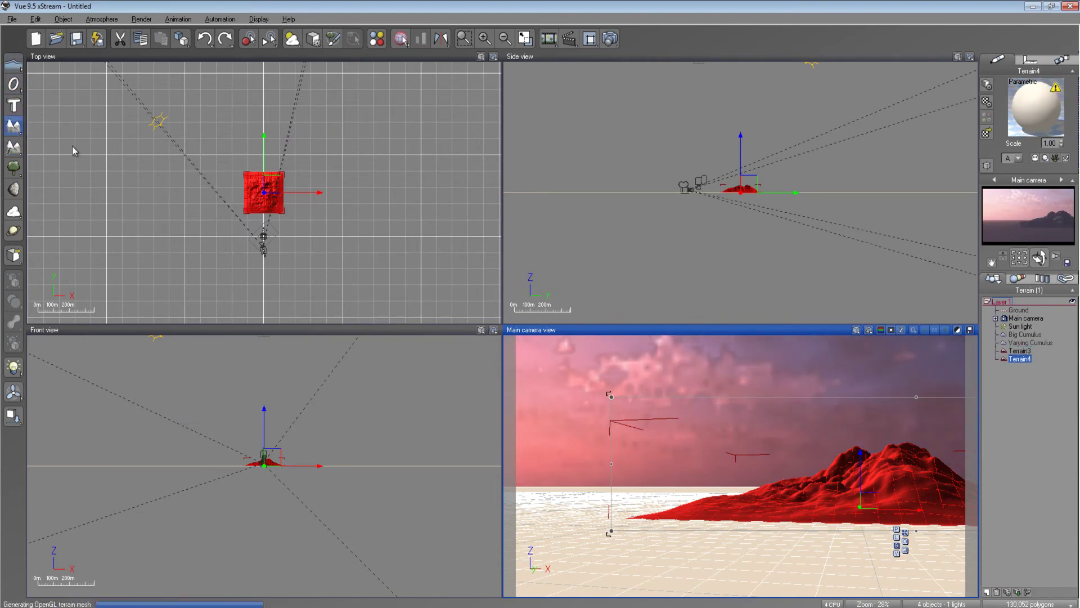
mouse_move(256, 200)
left_mouse_down()
mouse_move(220, 209)
mouse_move(242, 215)
left_mouse_up()
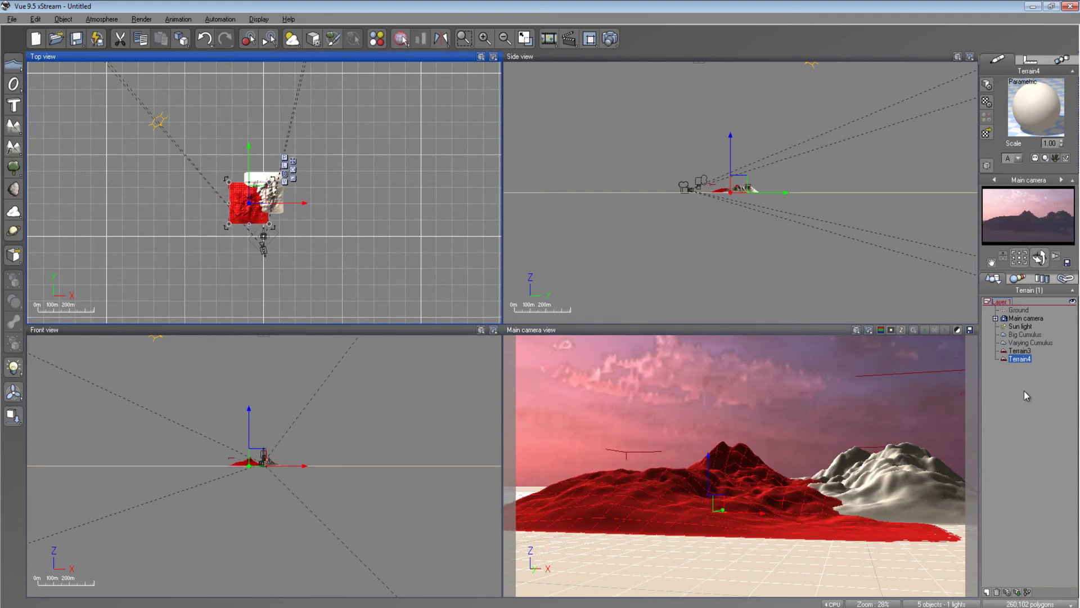
left_click(565, 272)
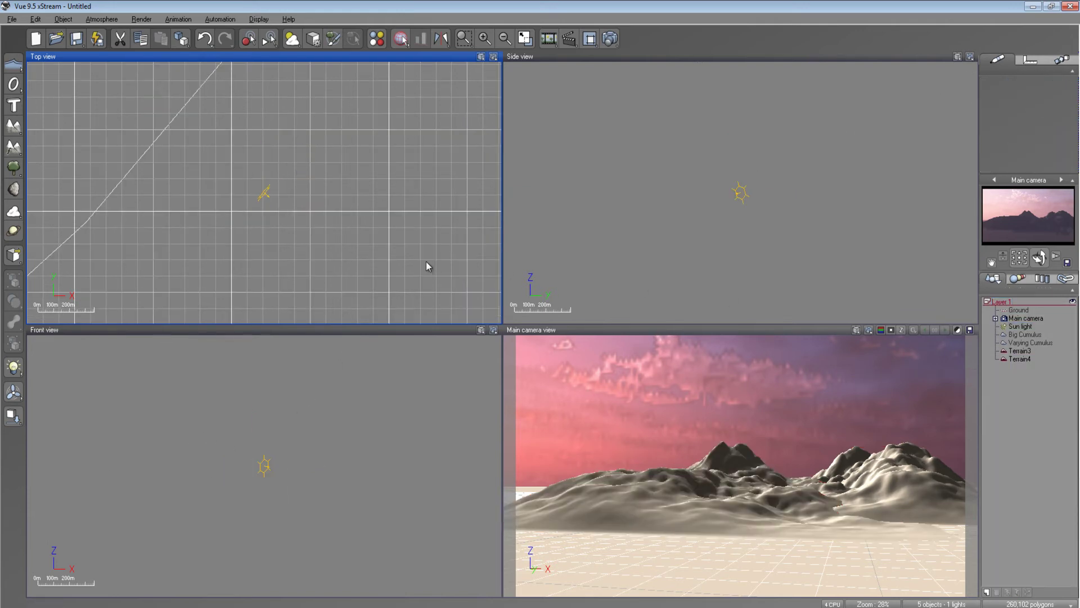
Step: Move the sun light behind and to the left of the main camera and raise it higher above the ground
scroll(396, 262, "down", 3)
scroll(354, 272, "down", 5)
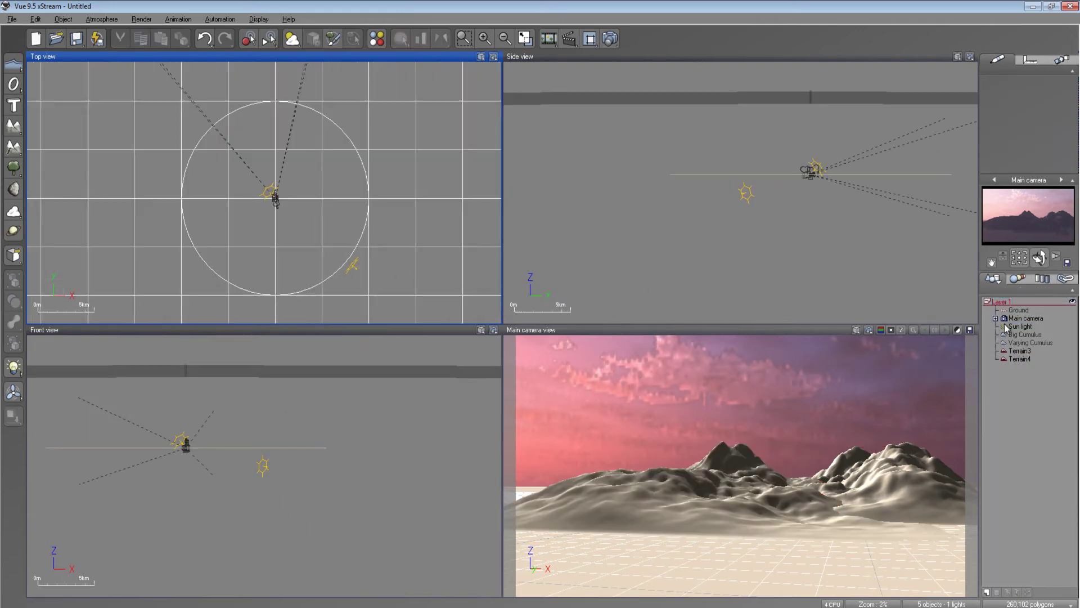
left_click(1030, 326)
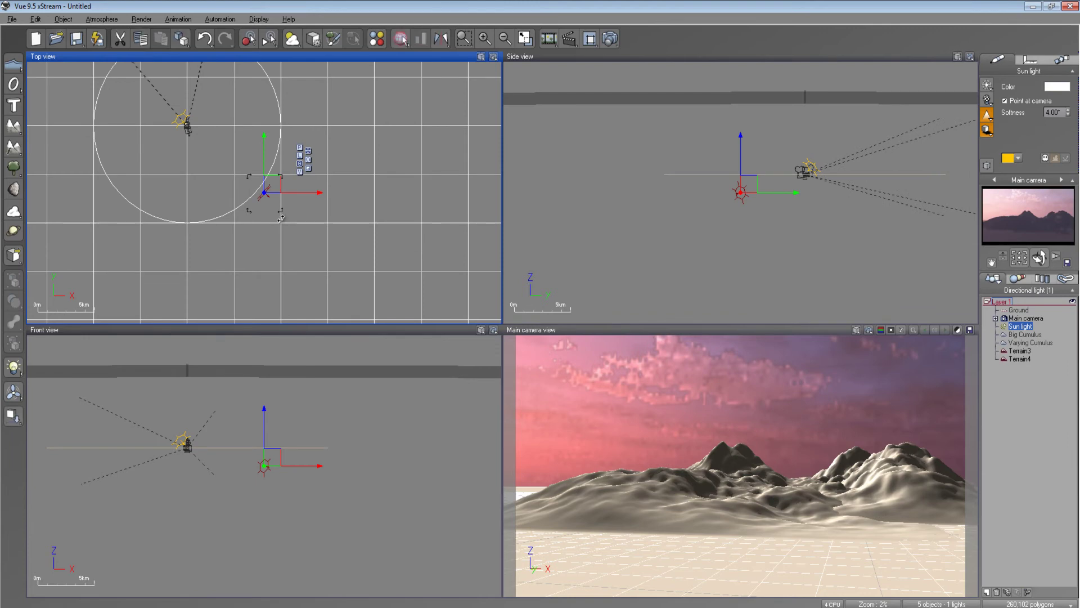
mouse_move(298, 222)
left_mouse_down()
mouse_move(299, 212)
mouse_move(280, 228)
mouse_move(309, 209)
left_mouse_up()
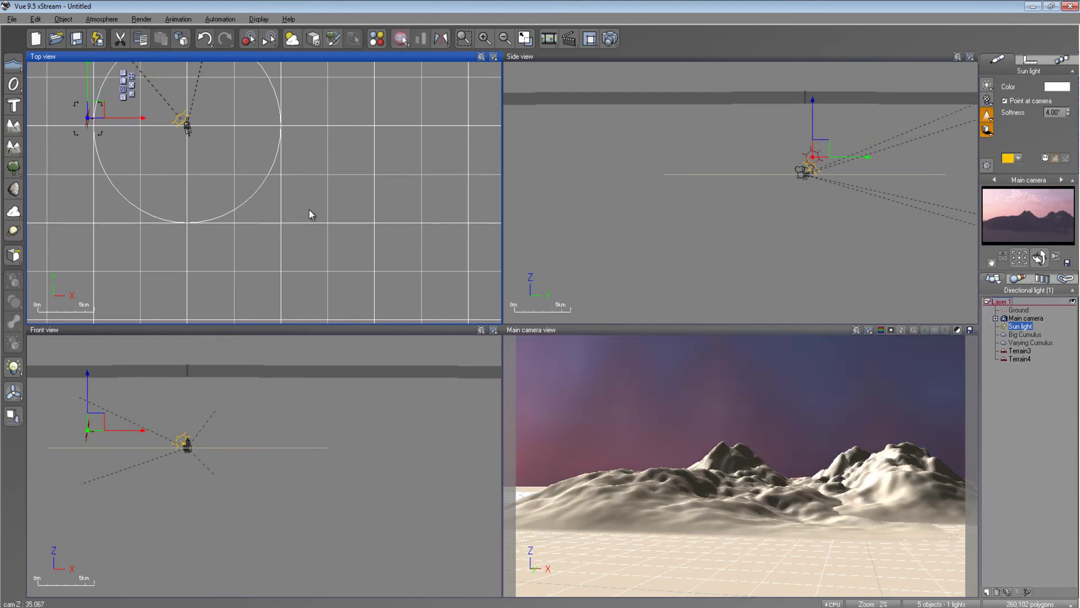
right_click_drag(309, 210, 214, 165)
left_click_drag(164, 125, 163, 144)
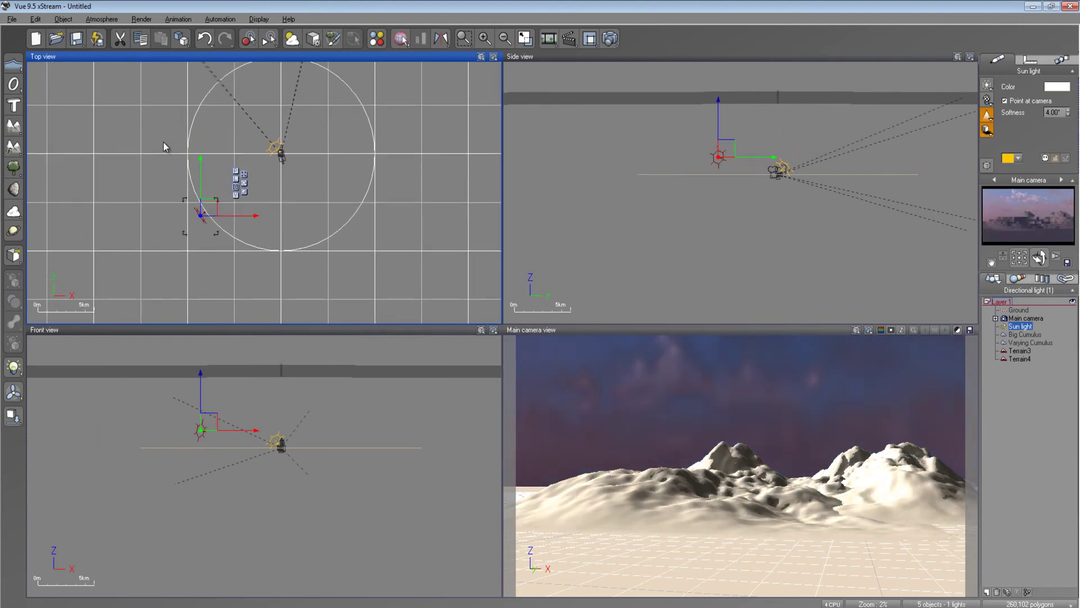
left_click_drag(720, 124, 720, 112)
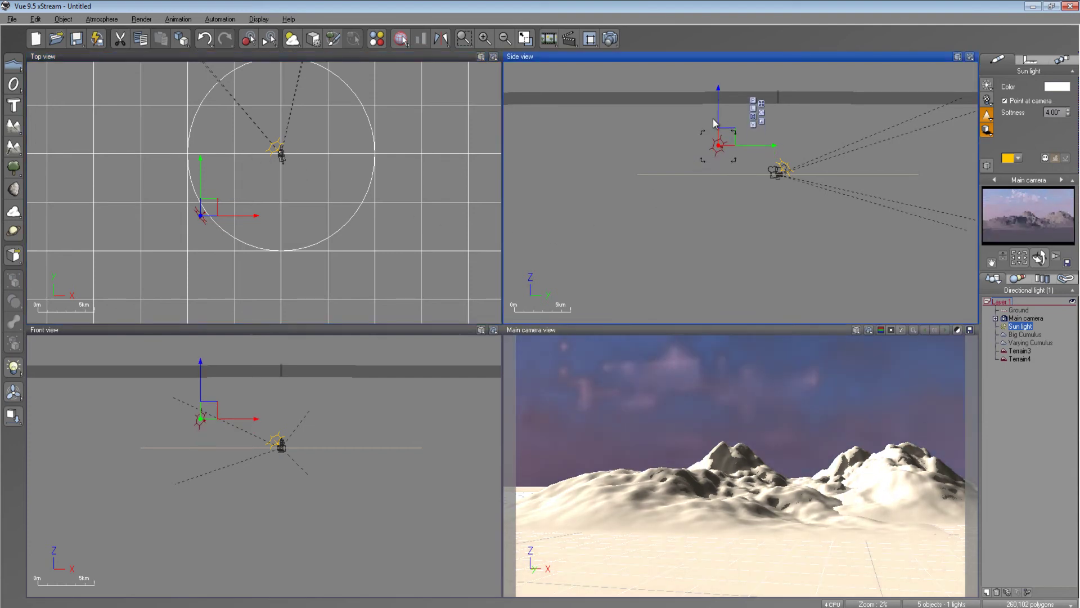
left_click(991, 378)
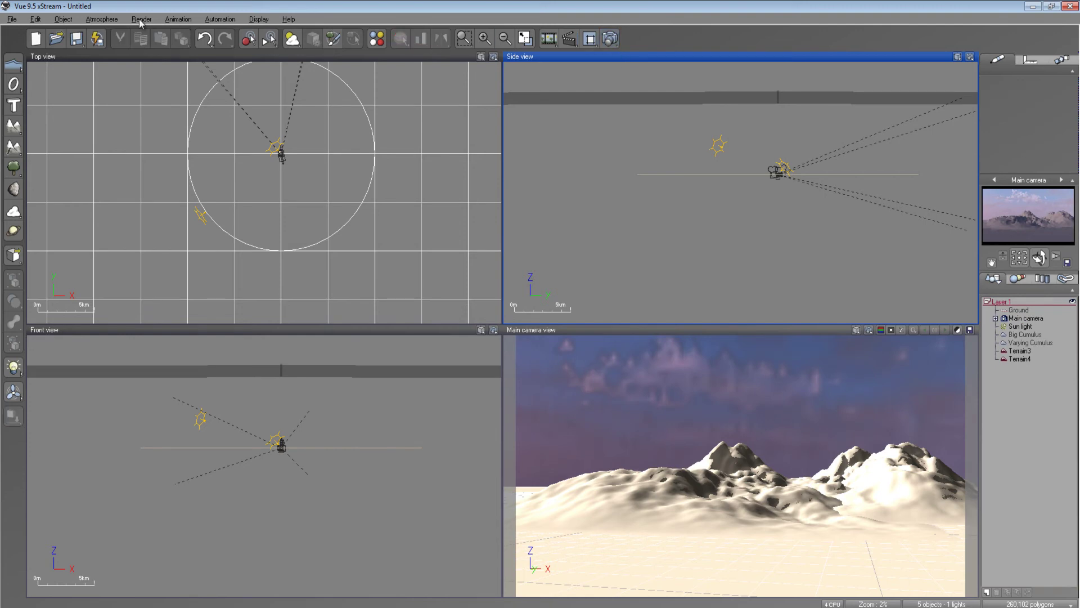
Step: Set the atmosphere's Global illumination quality boost to None and accept the settings
left_click(101, 20)
left_click(111, 69)
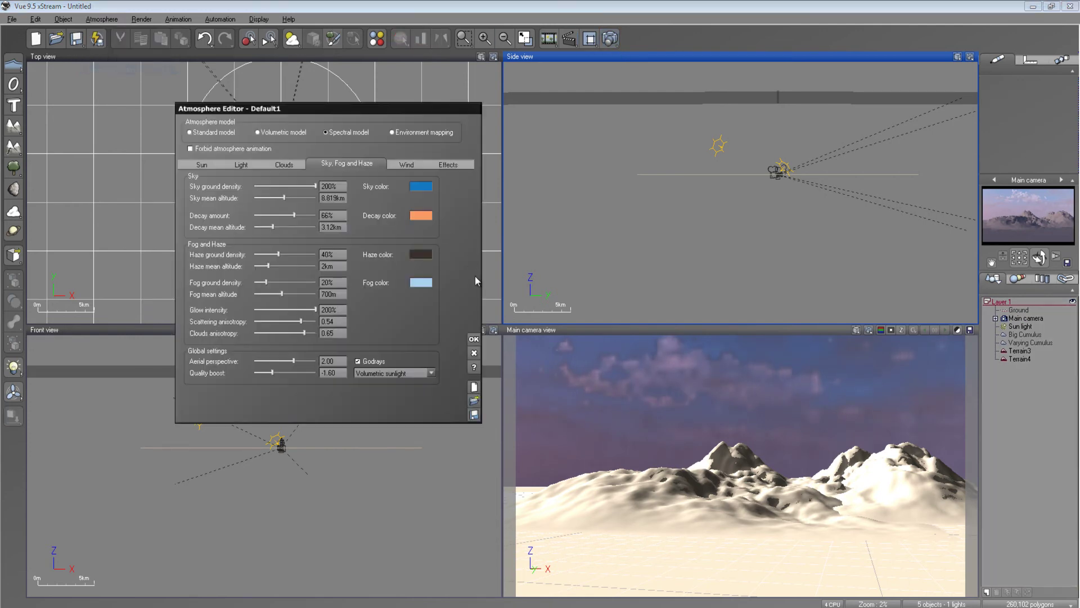
left_click(242, 164)
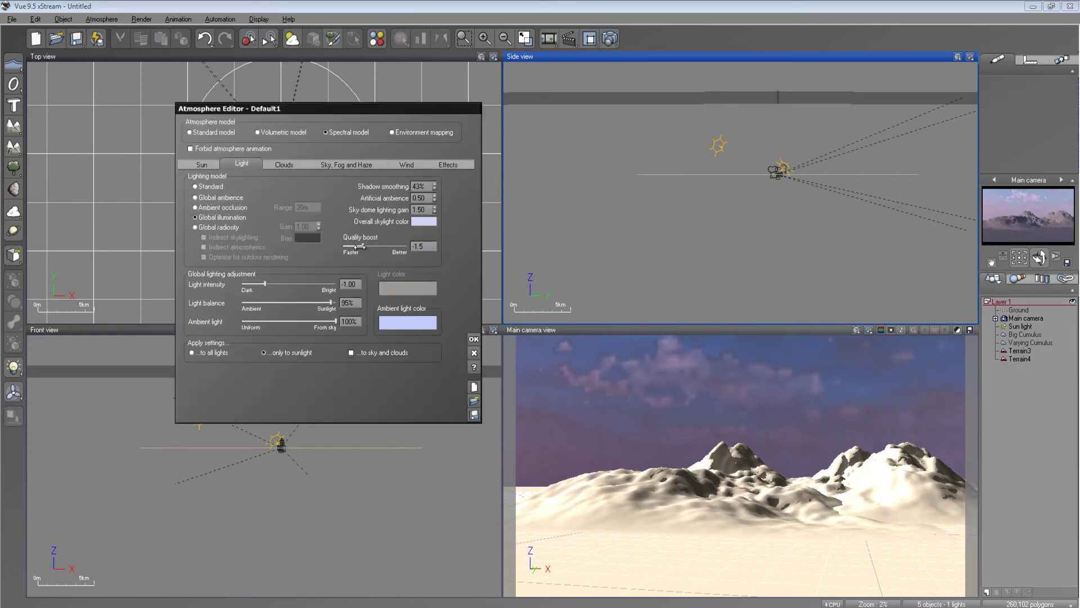
left_click_drag(367, 246, 369, 246)
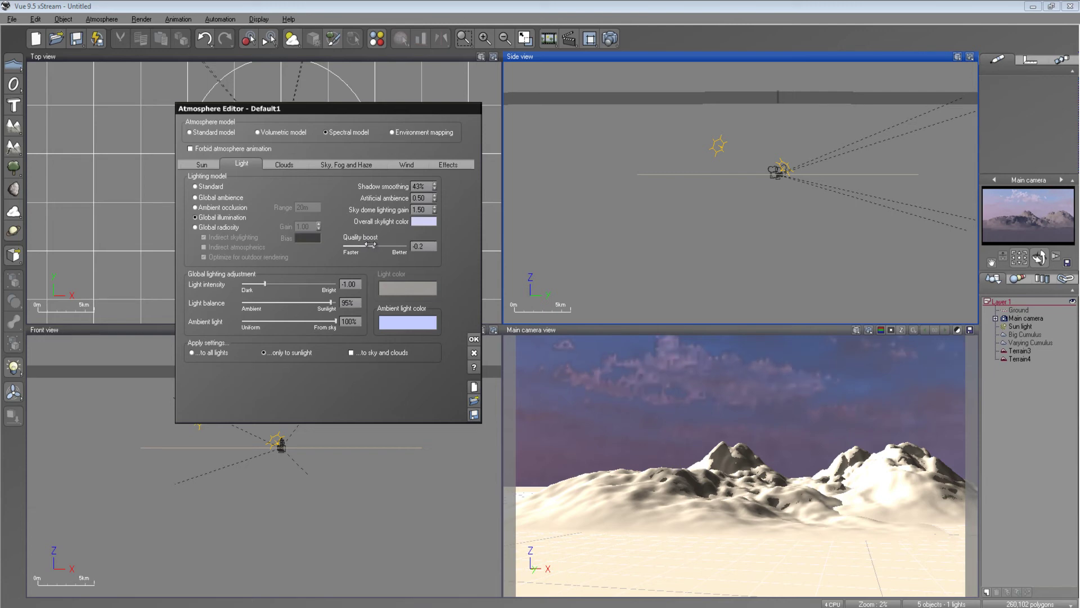
left_click(473, 339)
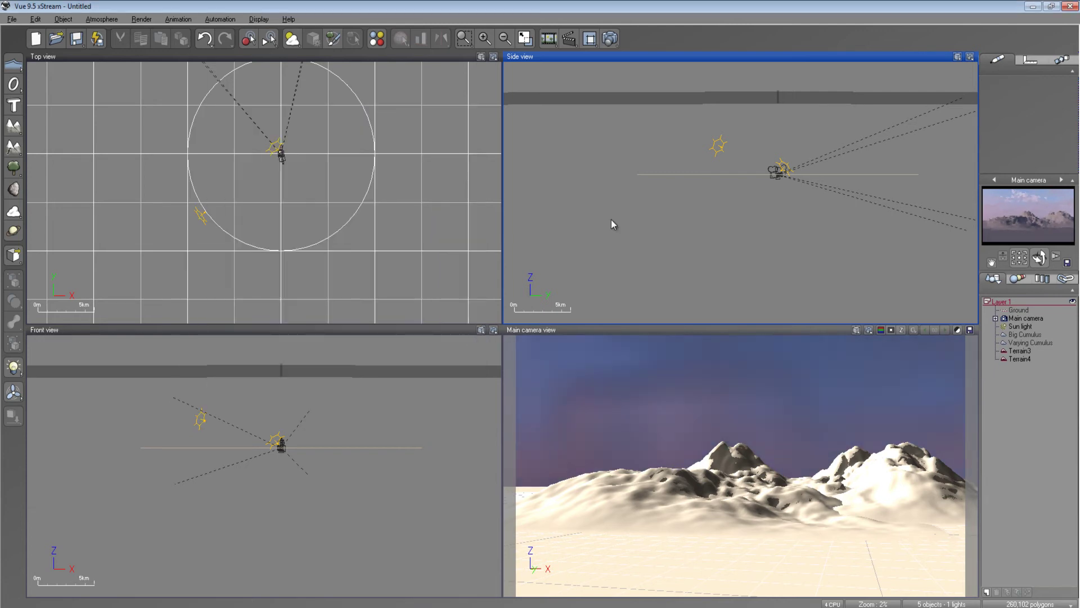
Step: Render the scene with the Final quality preset and close the finished render
left_click(610, 39)
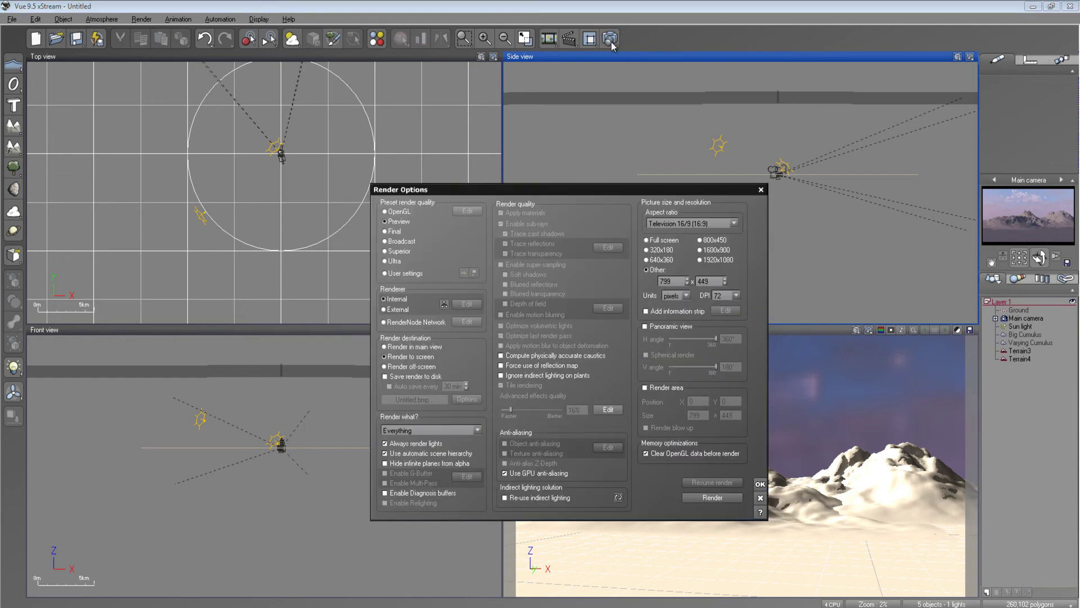
left_click(404, 230)
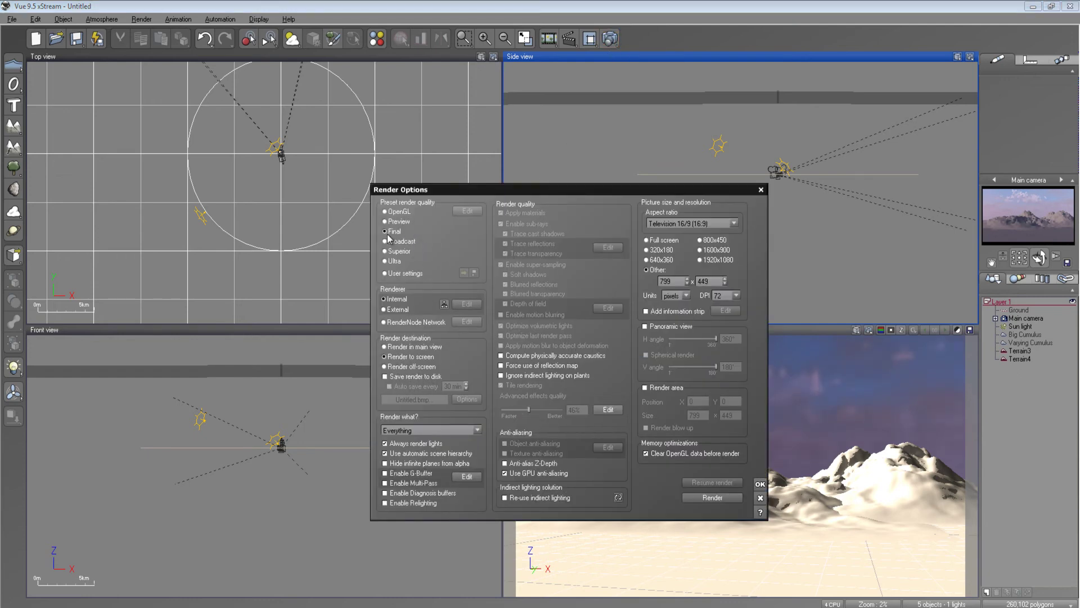
left_click(723, 498)
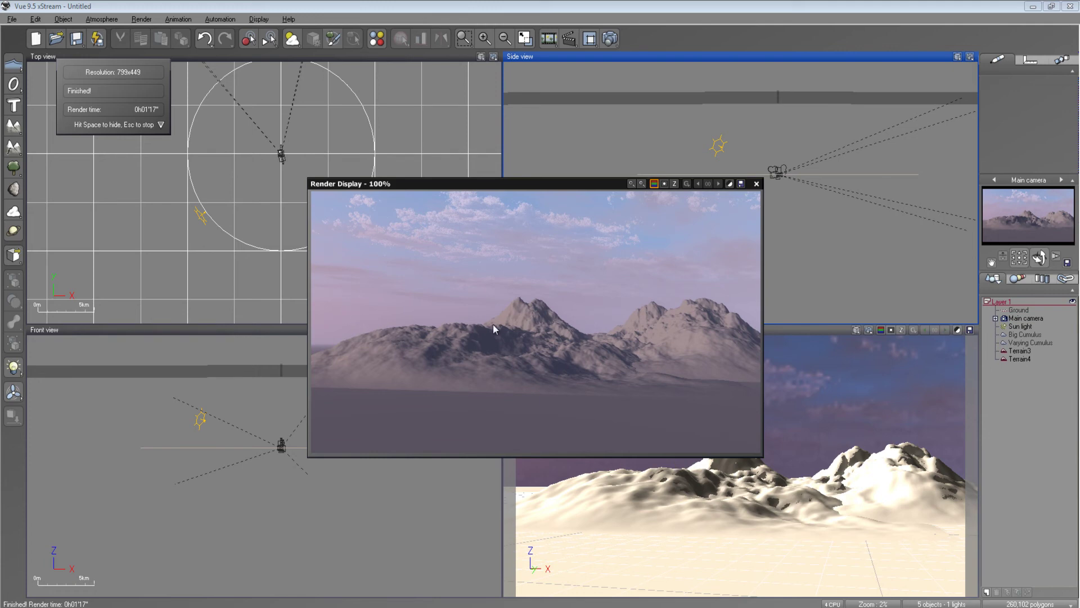
left_click(757, 184)
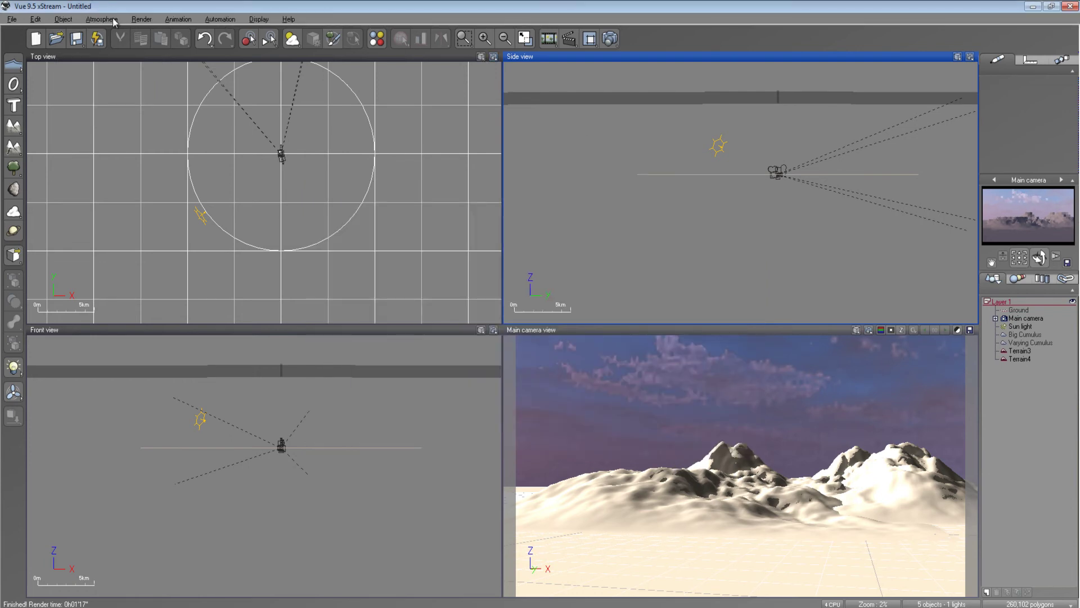
Step: Set the Global illumination quality boost to -1.5 and render the scene again, closing the finished image
left_click(112, 18)
left_click(112, 71)
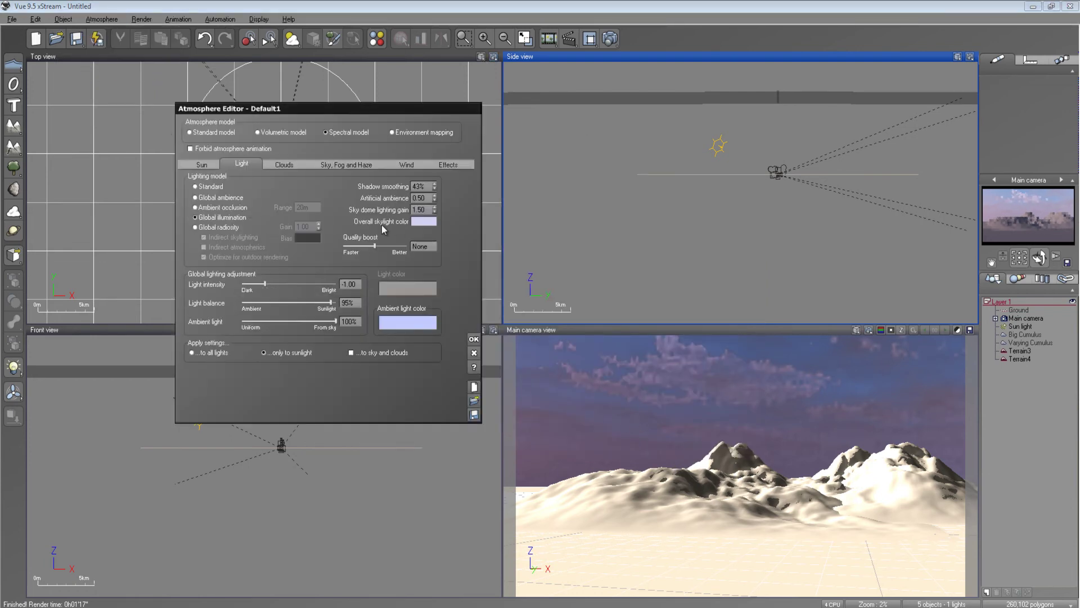
left_click_drag(386, 244, 373, 245)
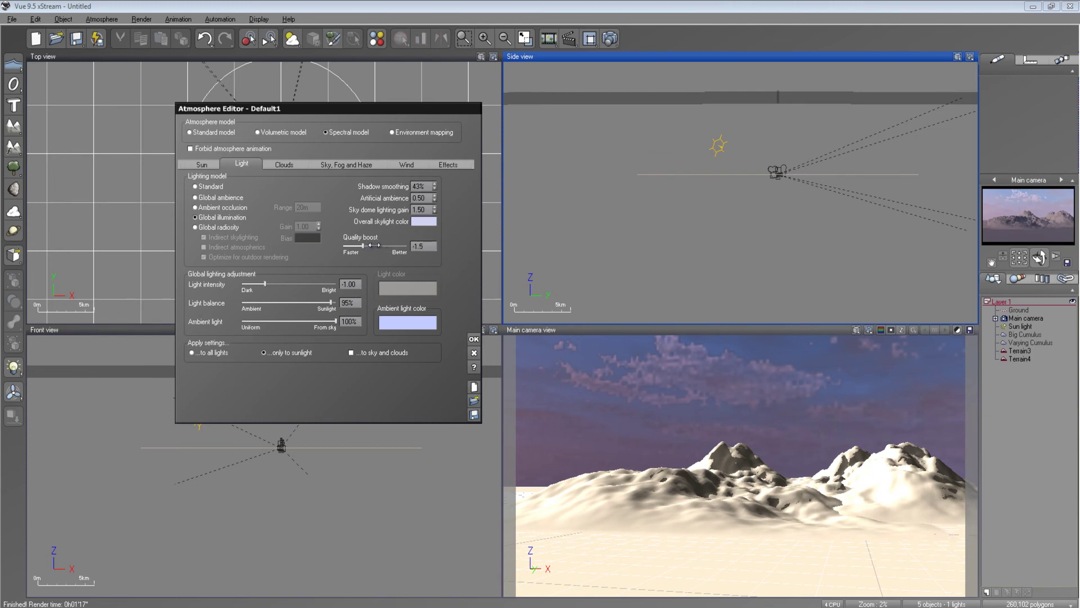
left_click(473, 339)
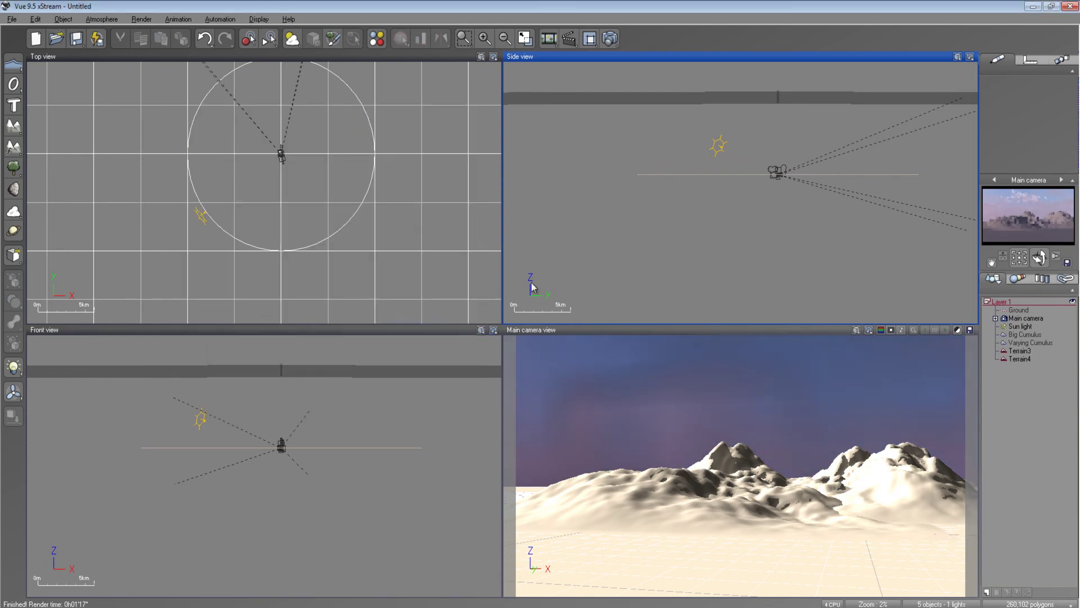
left_click(611, 38)
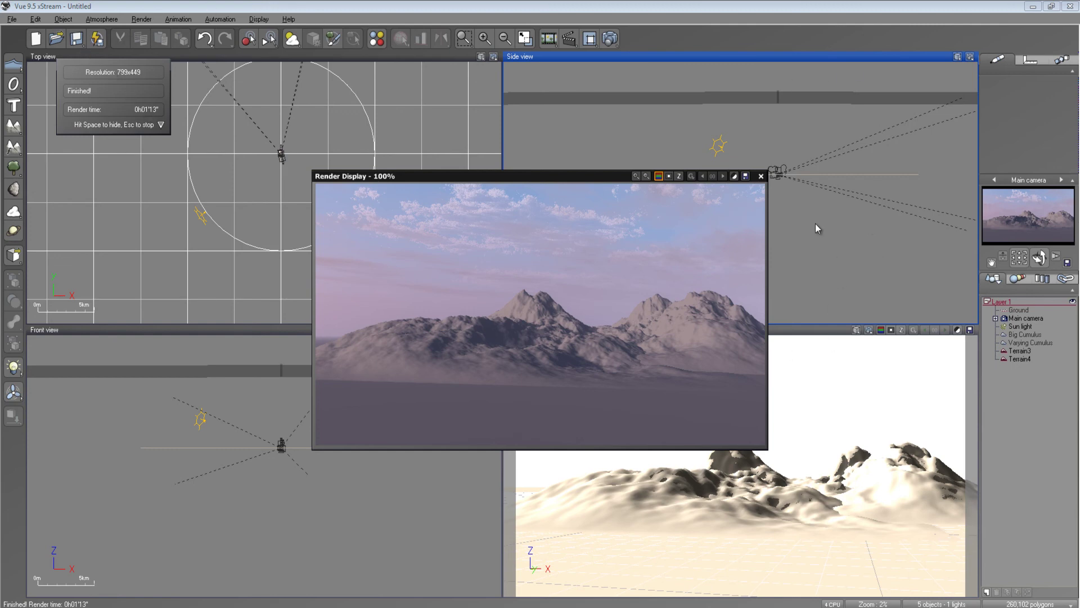
left_click(761, 177)
Step: Raise the quality boost in the atmosphere's Sky, Fog and Haze settings to 4.00
left_click(101, 19)
left_click(104, 70)
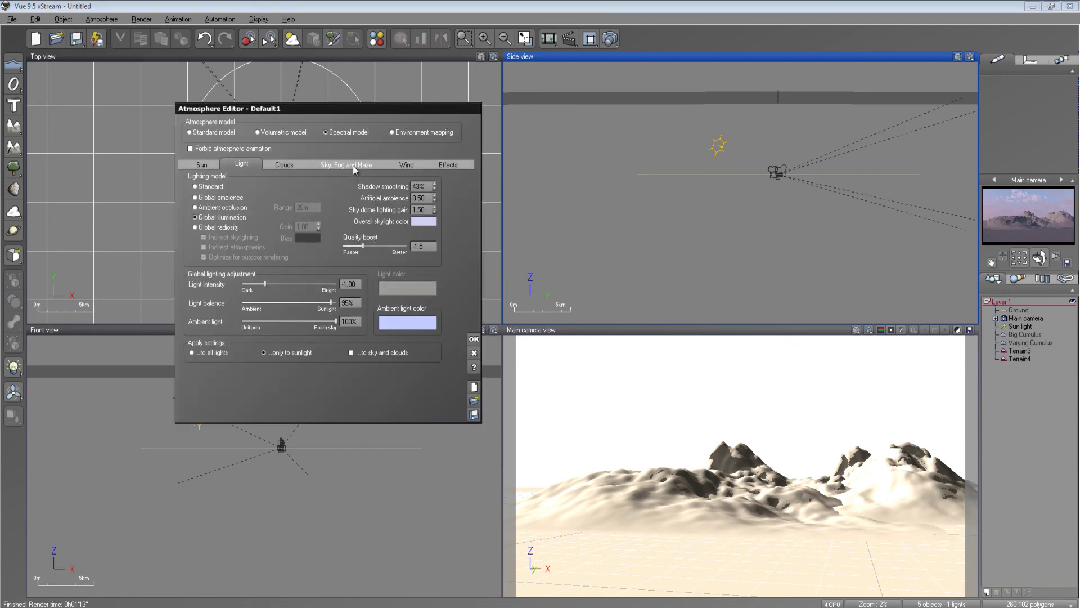
left_click(339, 165)
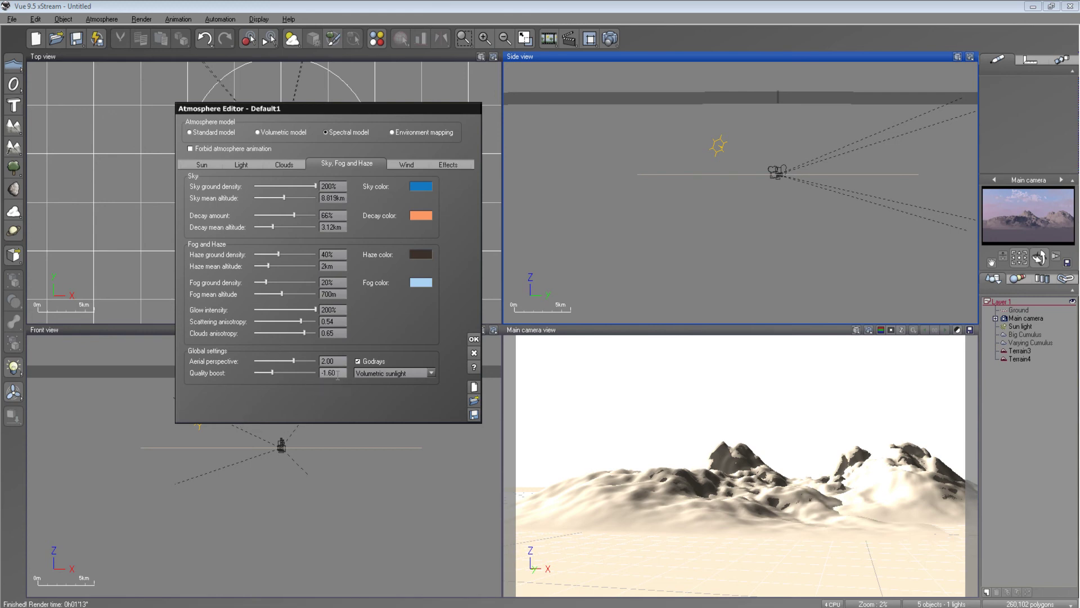
left_click(242, 164)
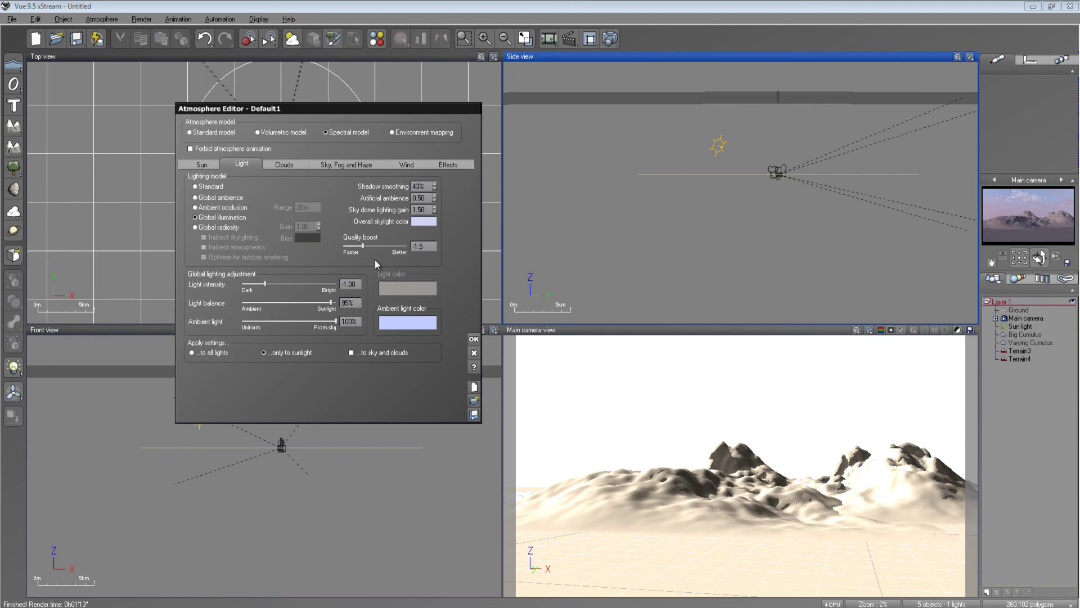
left_click(349, 164)
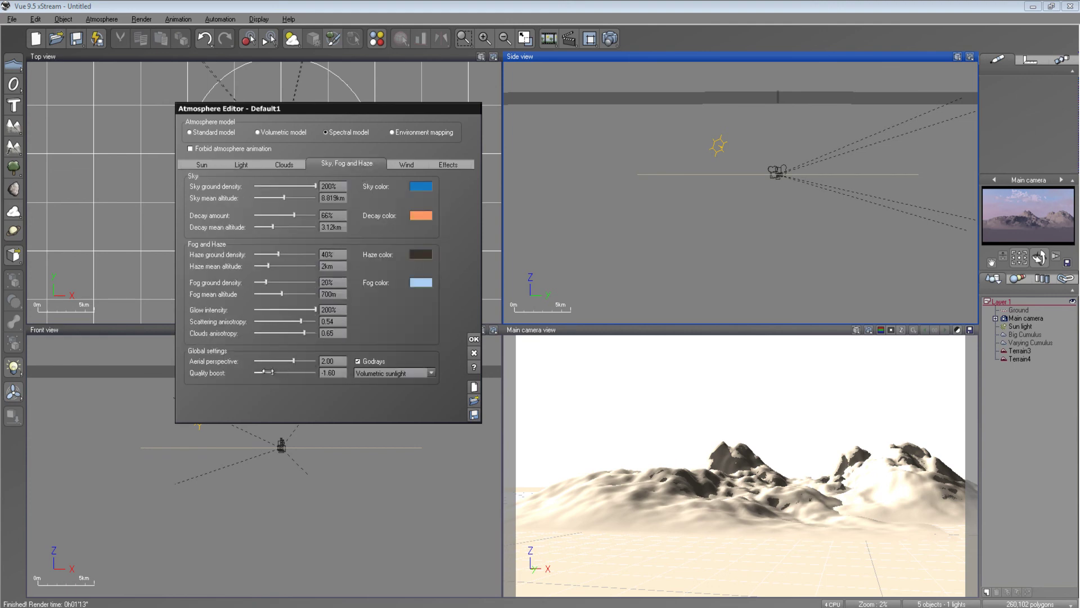
left_click_drag(265, 372, 332, 394)
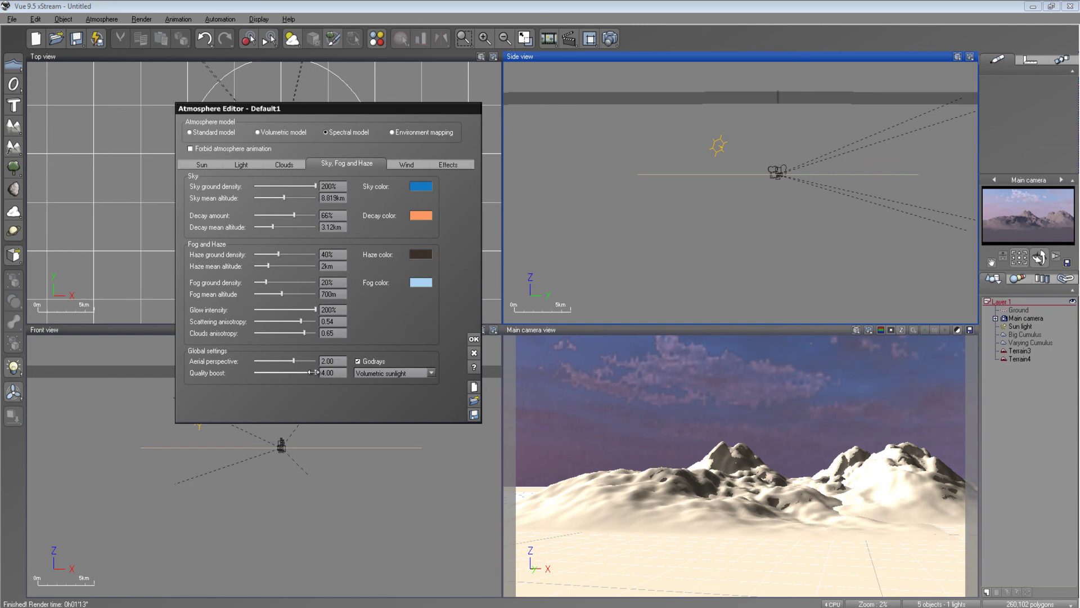
mouse_move(314, 372)
left_mouse_down()
mouse_move(295, 373)
mouse_move(319, 373)
left_mouse_up()
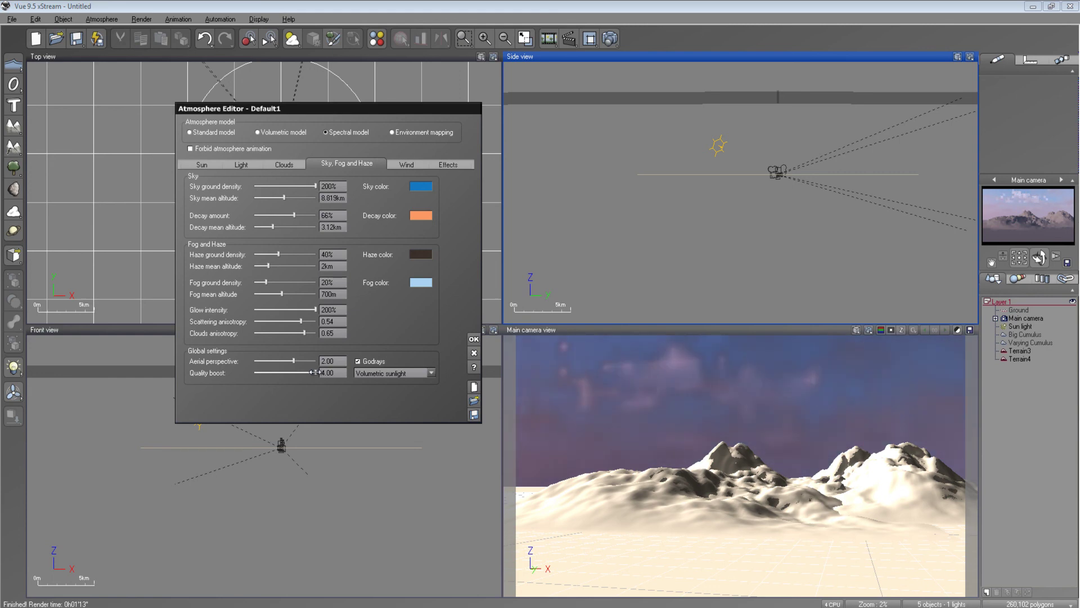
Step: Set the quality boost of the sky, fog and haze to -1.6
left_click_drag(328, 371, 271, 371)
left_click(340, 373)
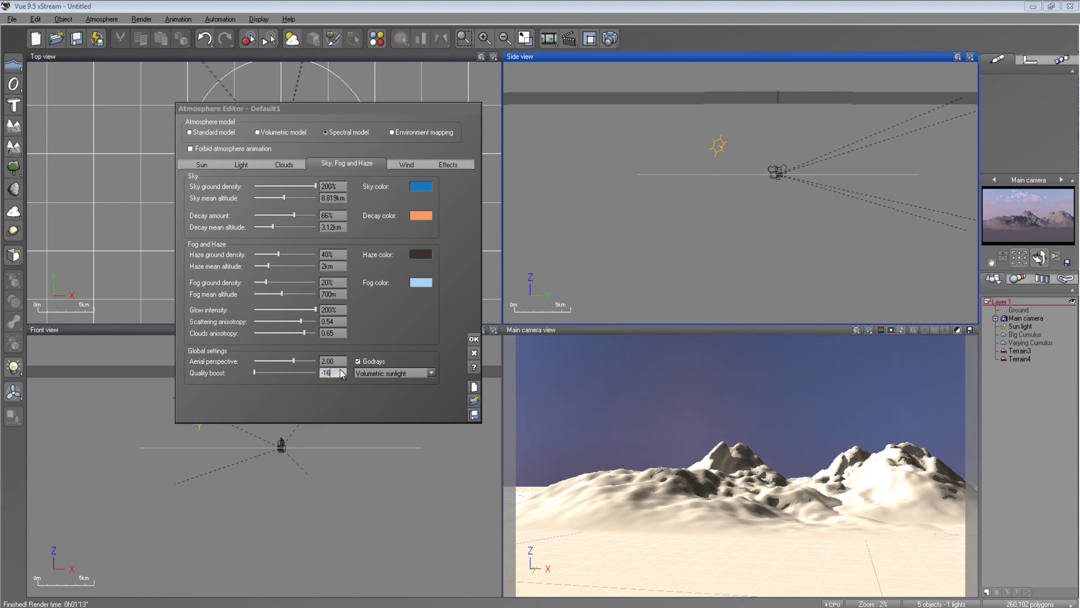
type("-1")
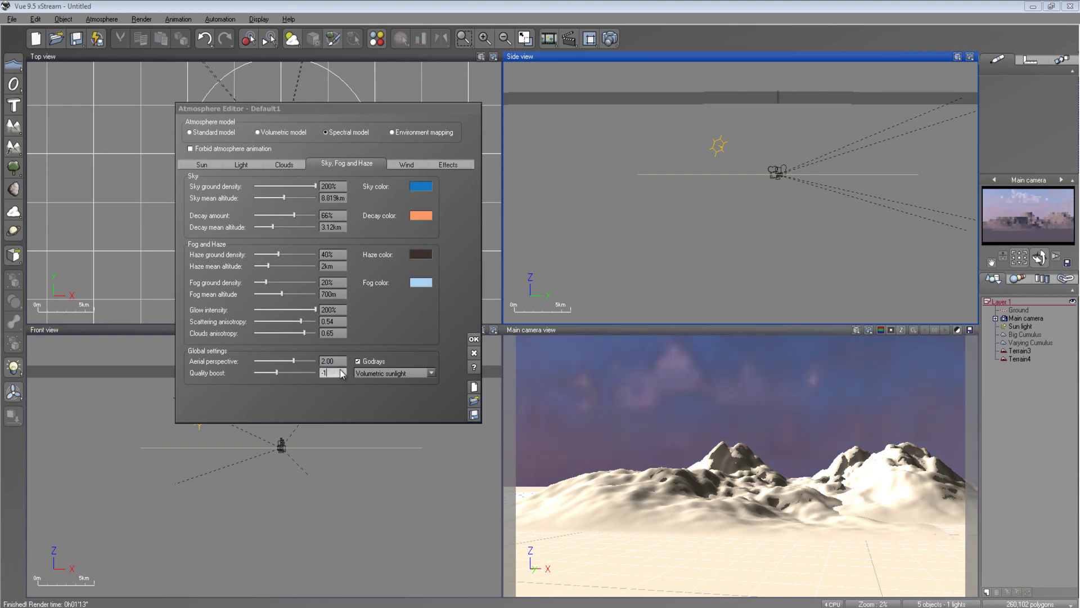
type(".6")
left_click(333, 404)
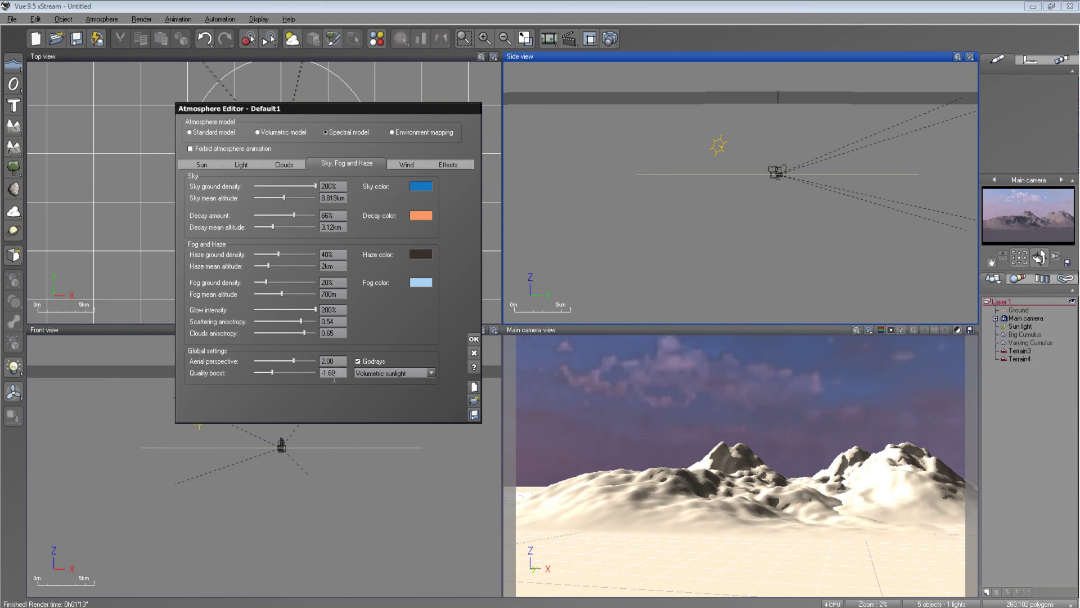
Step: Review the quality boosts for light and for sky, fog and haze, accept the atmosphere and start a new render
left_click(260, 163)
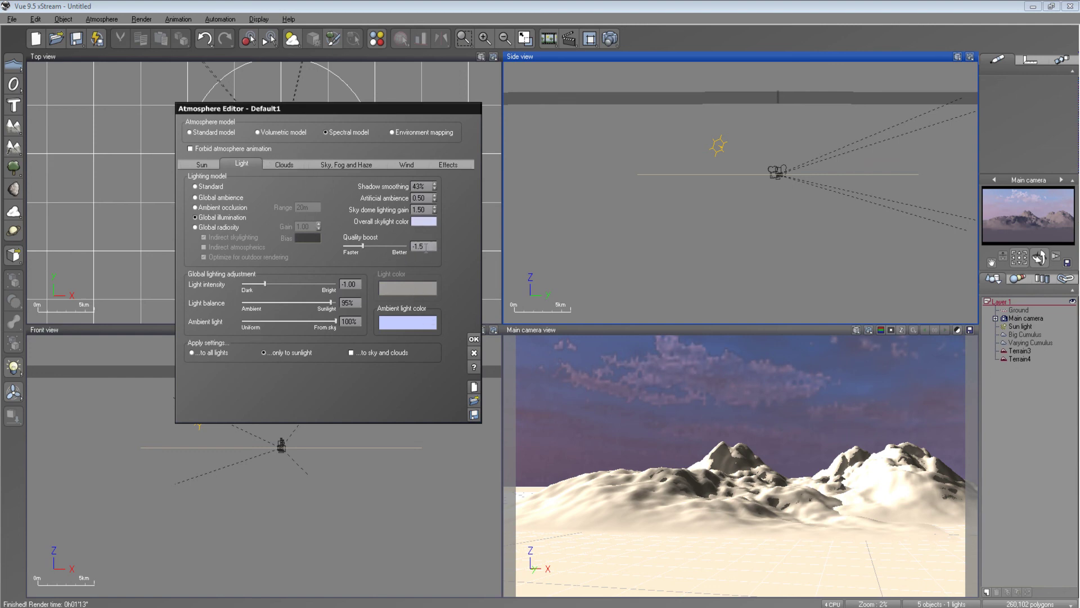
left_click(358, 166)
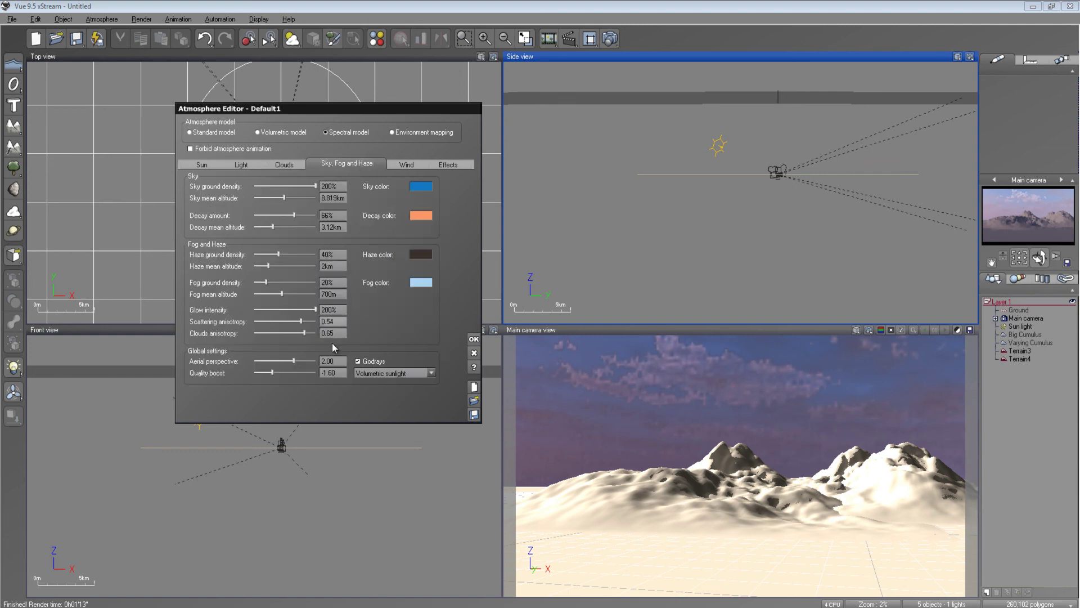
left_click(342, 372)
left_click(474, 338)
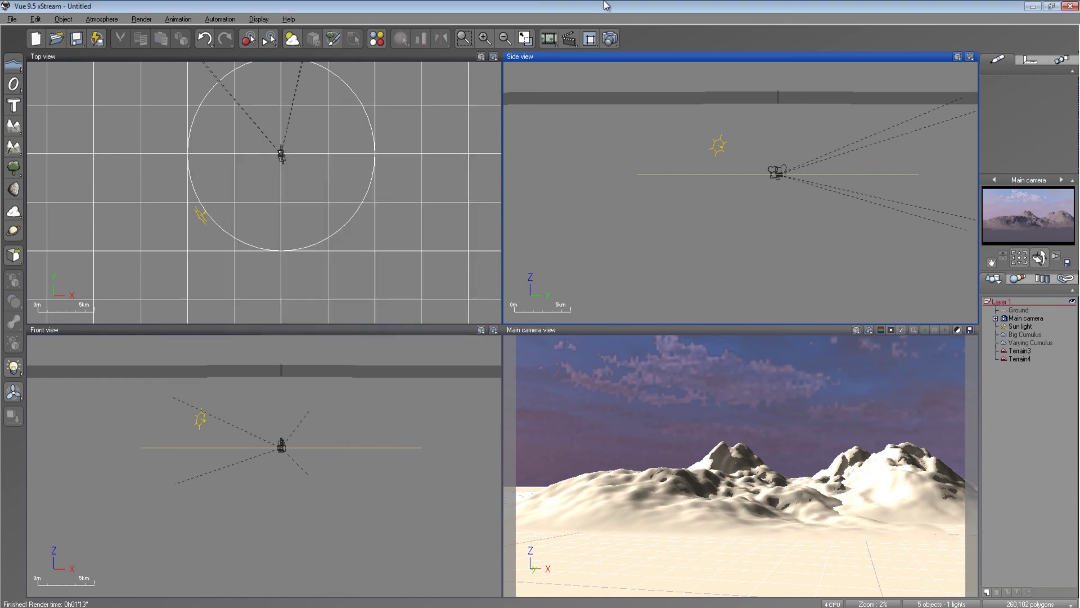
left_click(610, 39)
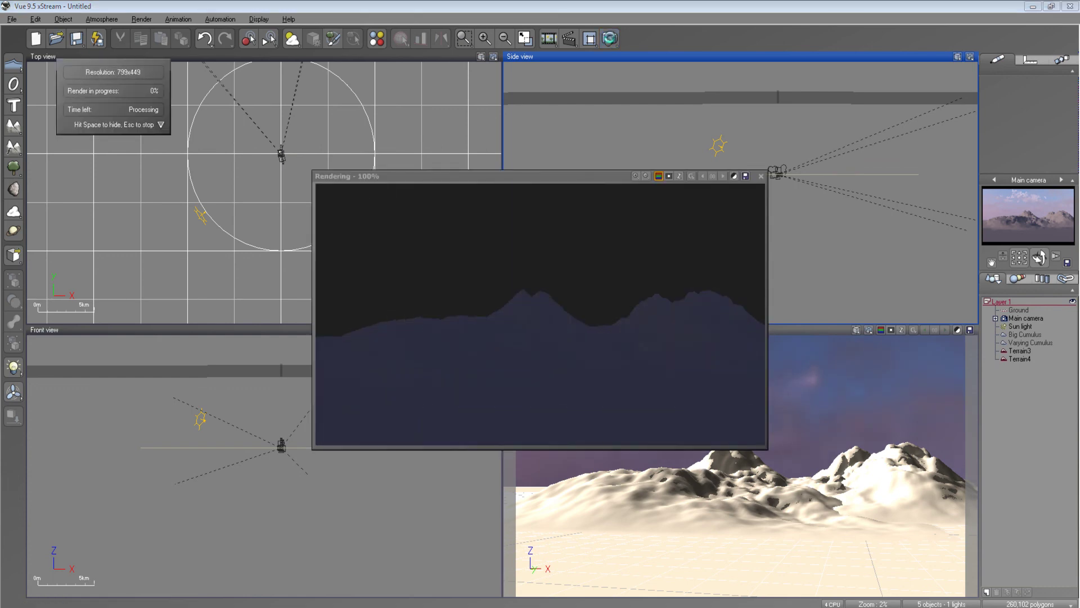